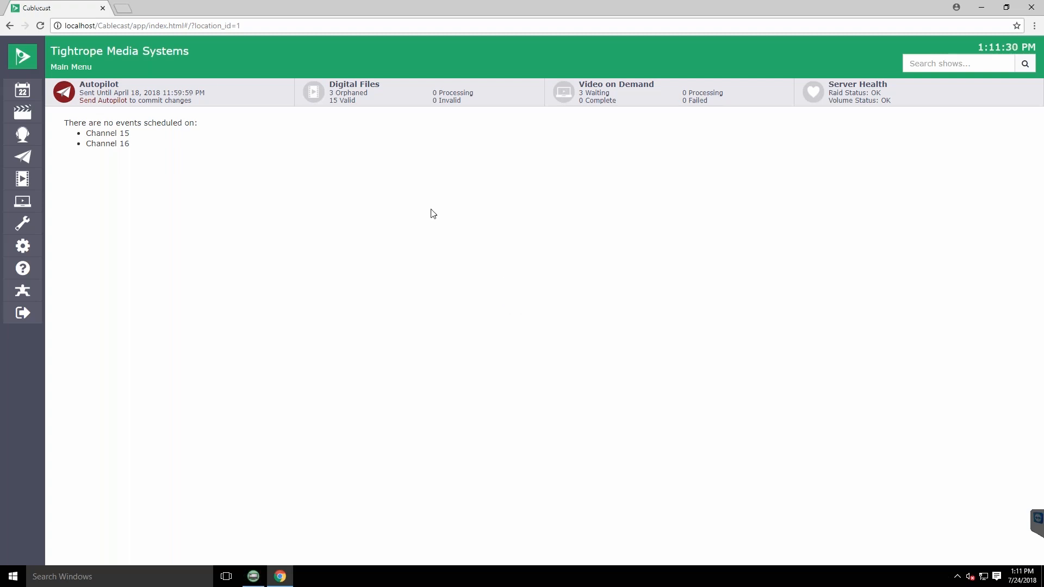
Find the show Access_SCC_July_Aug_2014 in the show library and open its record at the DSK settings
{"action": "left_click", "coordinate": [25, 116]}
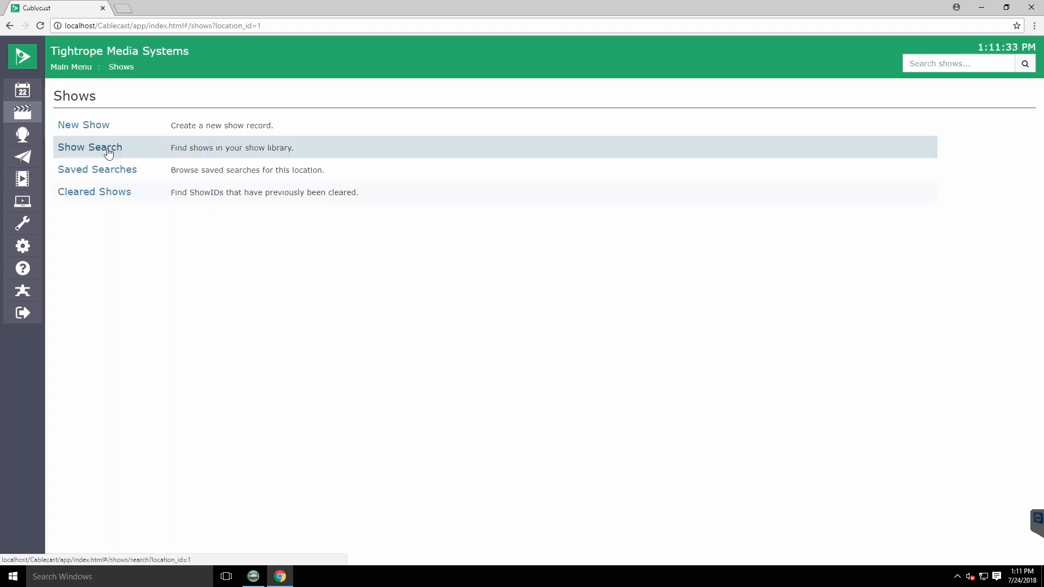
{"action": "left_click", "coordinate": [108, 153]}
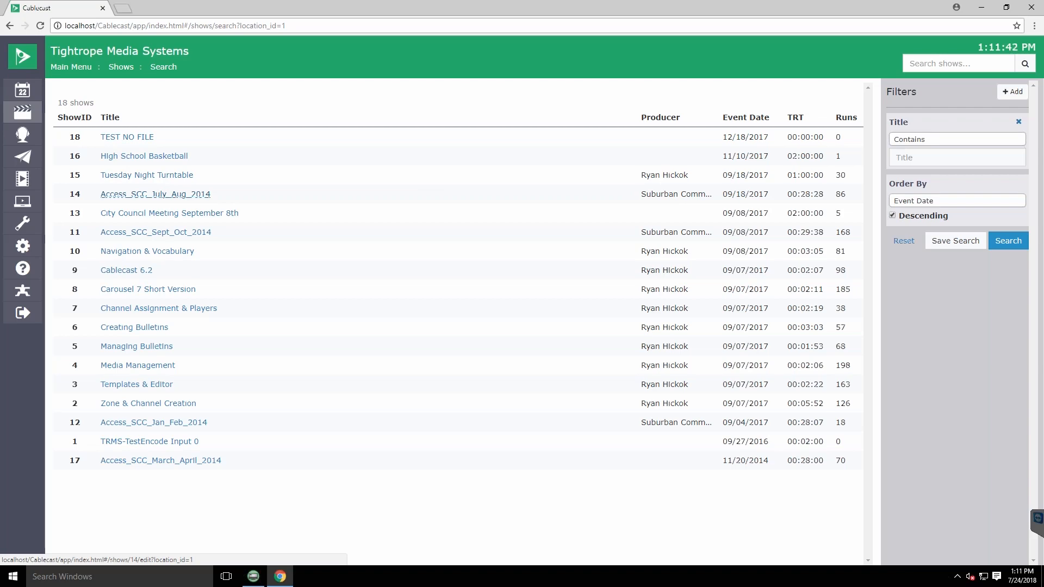
{"action": "left_click", "coordinate": [179, 194]}
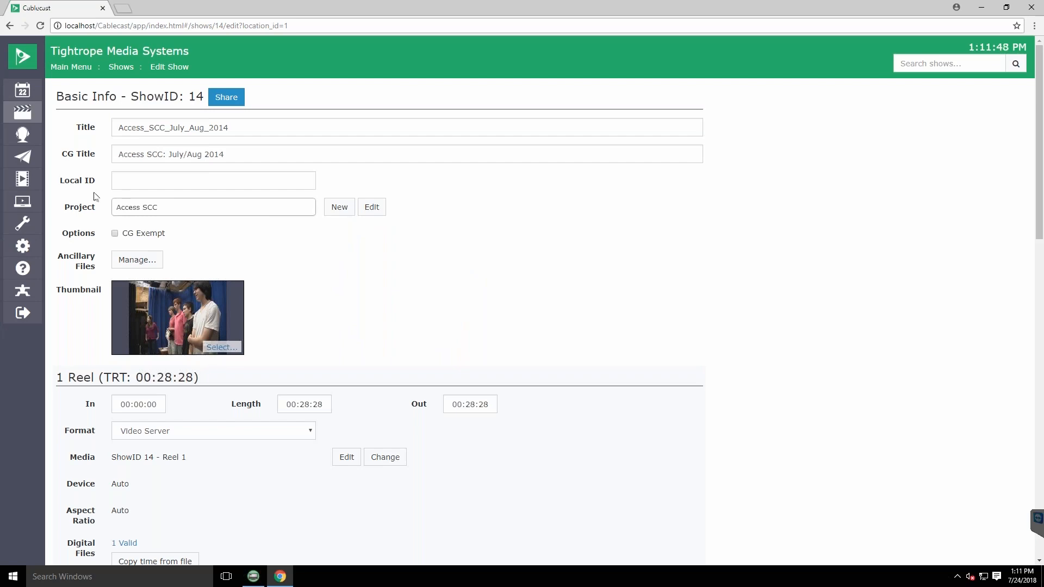
{"action": "scroll", "coordinate": [98, 203], "scroll_direction": "down", "scroll_amount": 2}
{"action": "scroll", "coordinate": [98, 202], "scroll_direction": "down", "scroll_amount": 8}
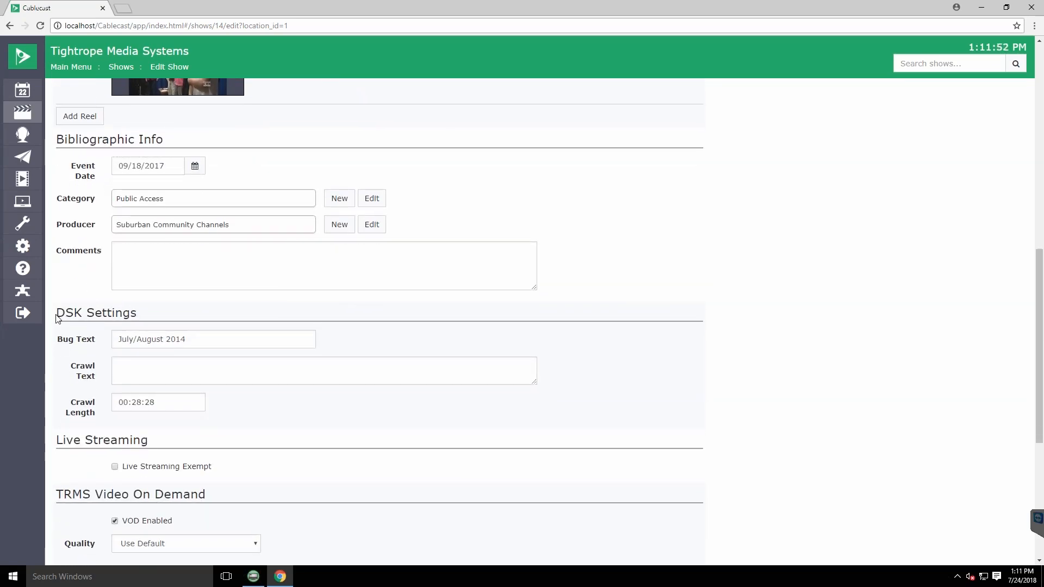
Enter "Check out our website" as the show's crawl text in the DSK settings
{"action": "left_click_drag", "start_coordinate": [56, 314], "coordinate": [136, 313]}
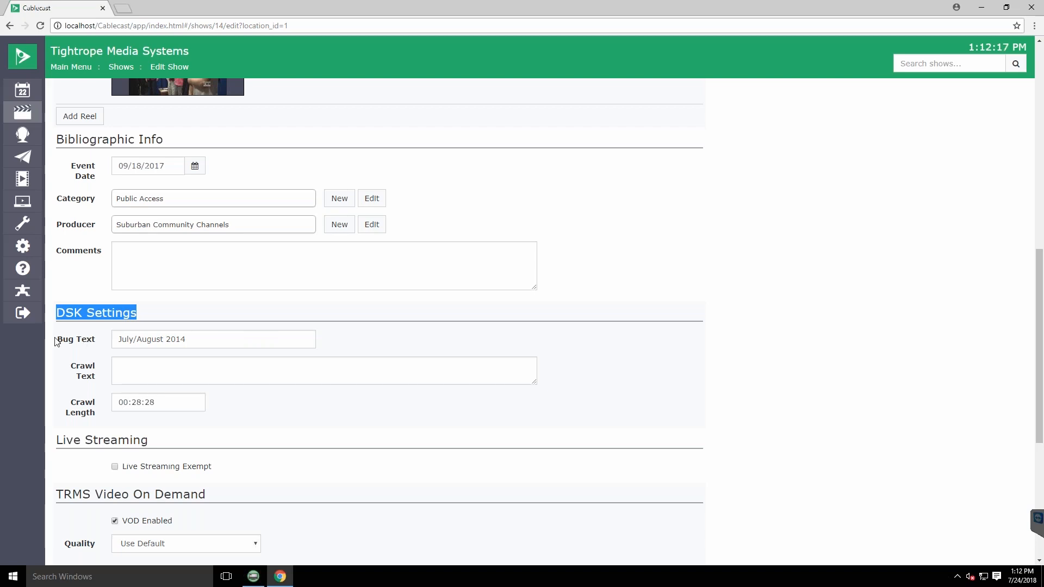
{"action": "left_click_drag", "start_coordinate": [57, 340], "coordinate": [102, 341]}
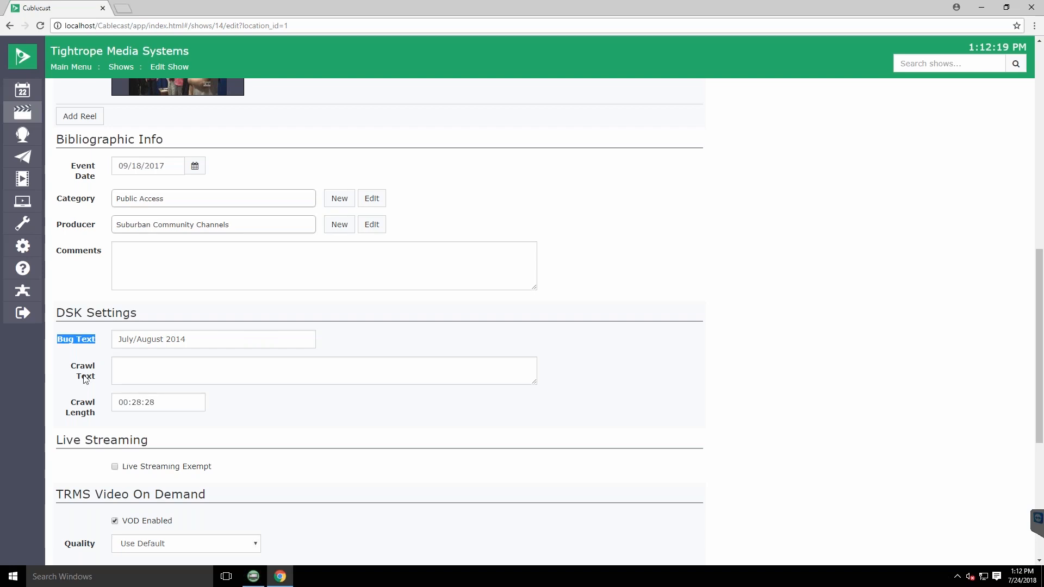
{"action": "left_click_drag", "start_coordinate": [70, 365], "coordinate": [100, 384]}
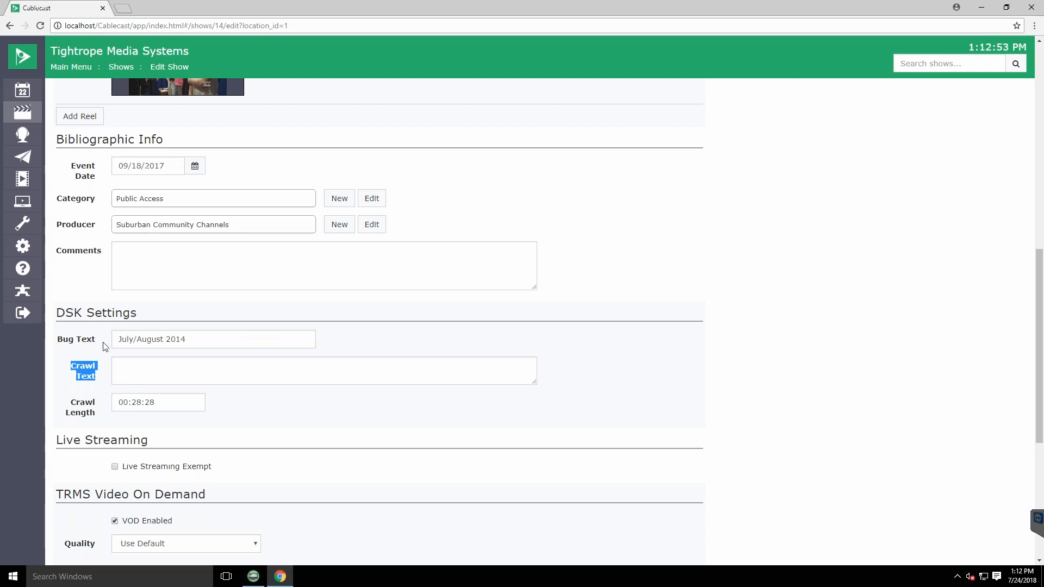
{"action": "left_click", "coordinate": [176, 373]}
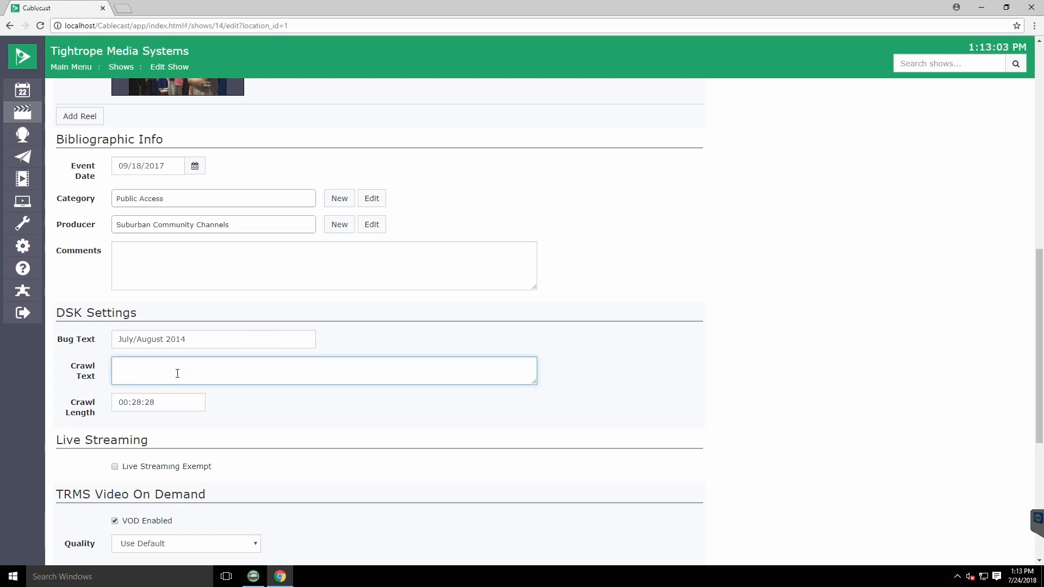
{"action": "type", "text": "Check out our website"}
Set the show's crawl length to 00:5:28
{"action": "left_click_drag", "start_coordinate": [86, 405], "coordinate": [103, 418]}
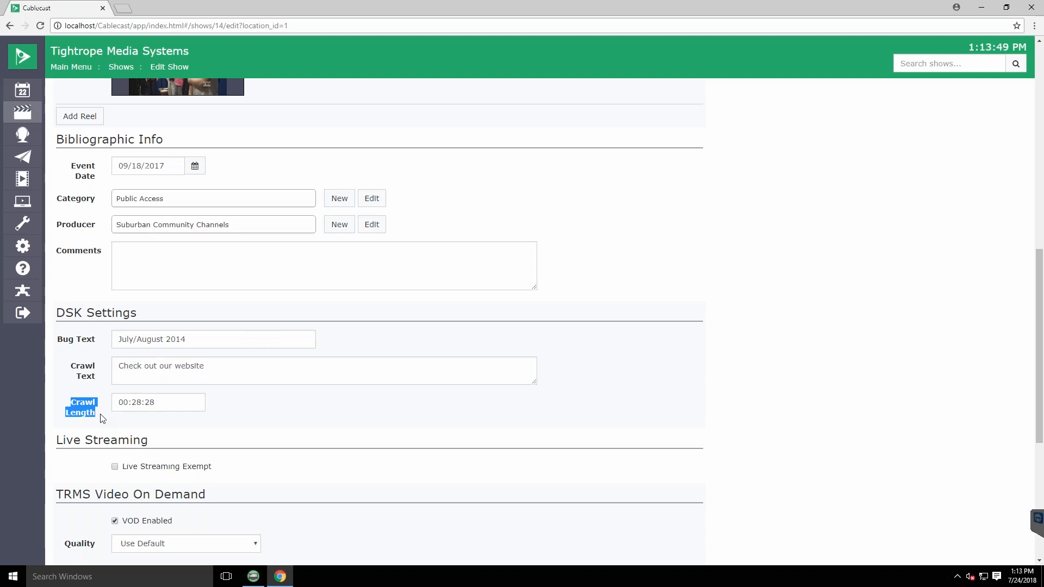
{"action": "left_click", "coordinate": [140, 403]}
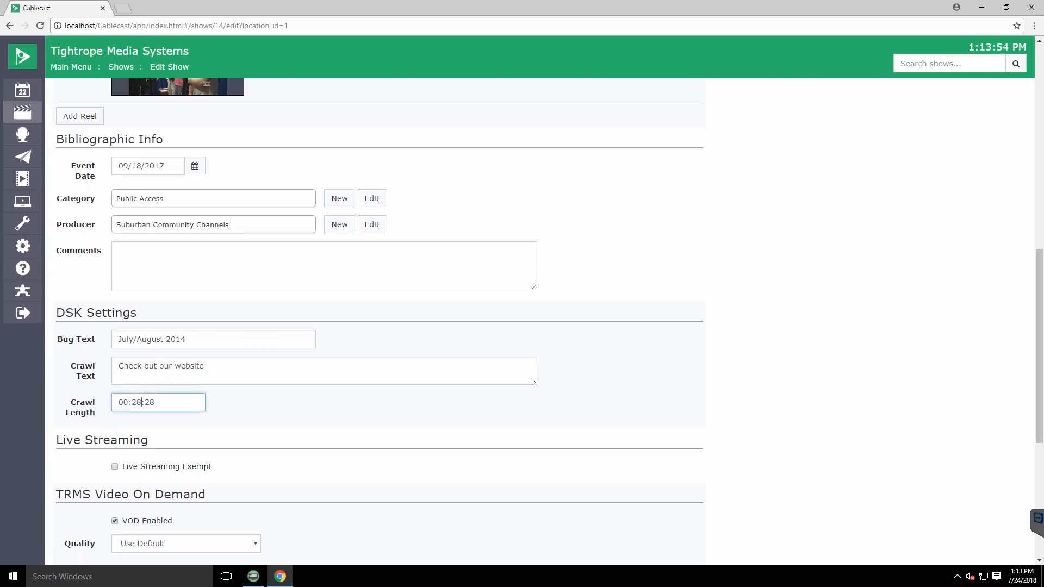
{"action": "key", "text": "BackSpace"}
{"action": "key", "text": "BackSpace"}
{"action": "type", "text": "5"}
{"action": "type", "text": ":"}
Review the show record from its basic info down to the DSK settings and save it
{"action": "scroll", "coordinate": [170, 164], "scroll_direction": "up", "scroll_amount": 6}
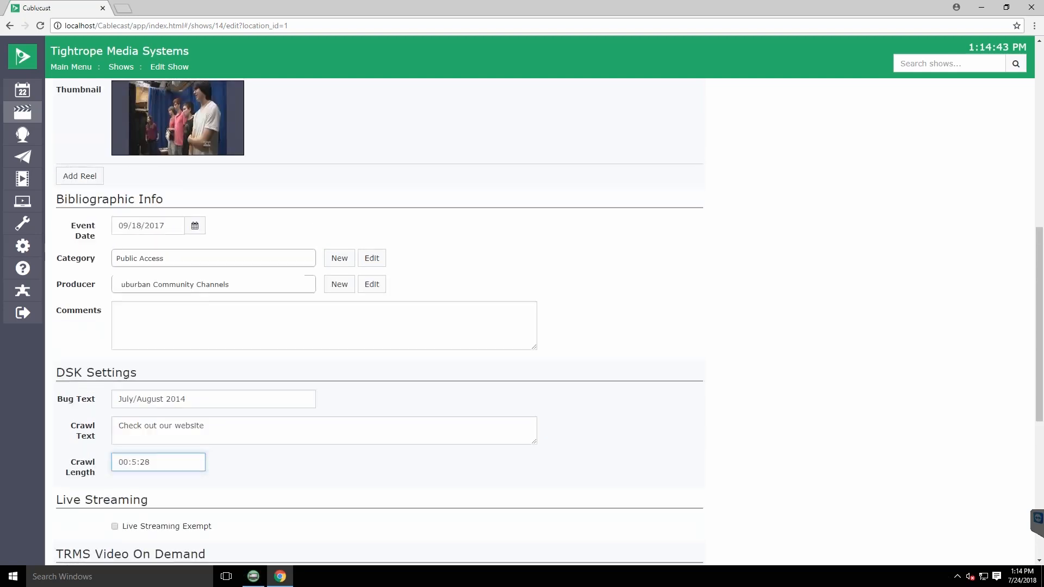
{"action": "scroll", "coordinate": [171, 164], "scroll_direction": "up", "scroll_amount": 4}
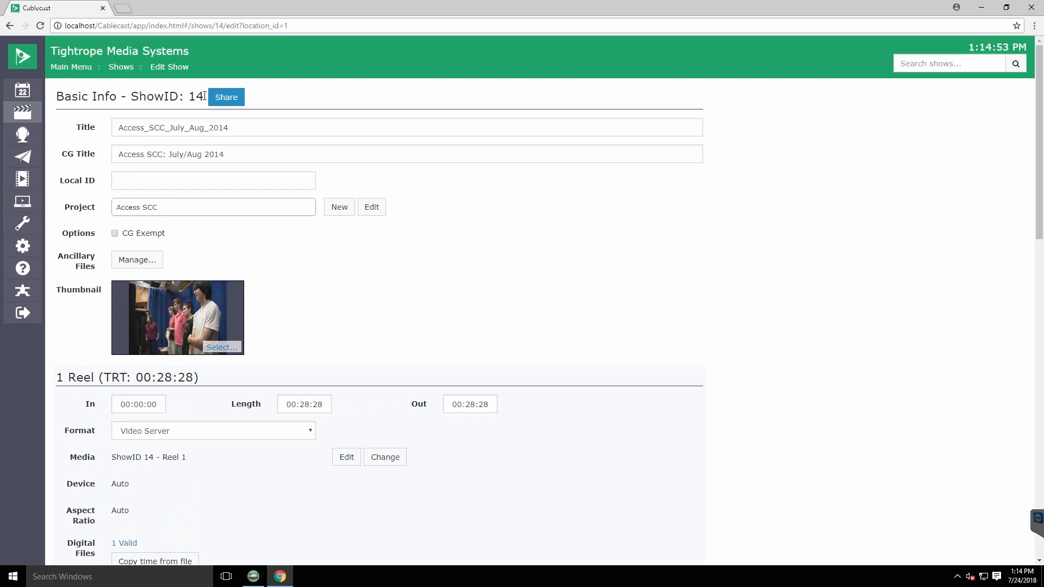
{"action": "scroll", "coordinate": [336, 286], "scroll_direction": "down", "scroll_amount": 3}
{"action": "scroll", "coordinate": [100, 461], "scroll_direction": "down", "scroll_amount": 14}
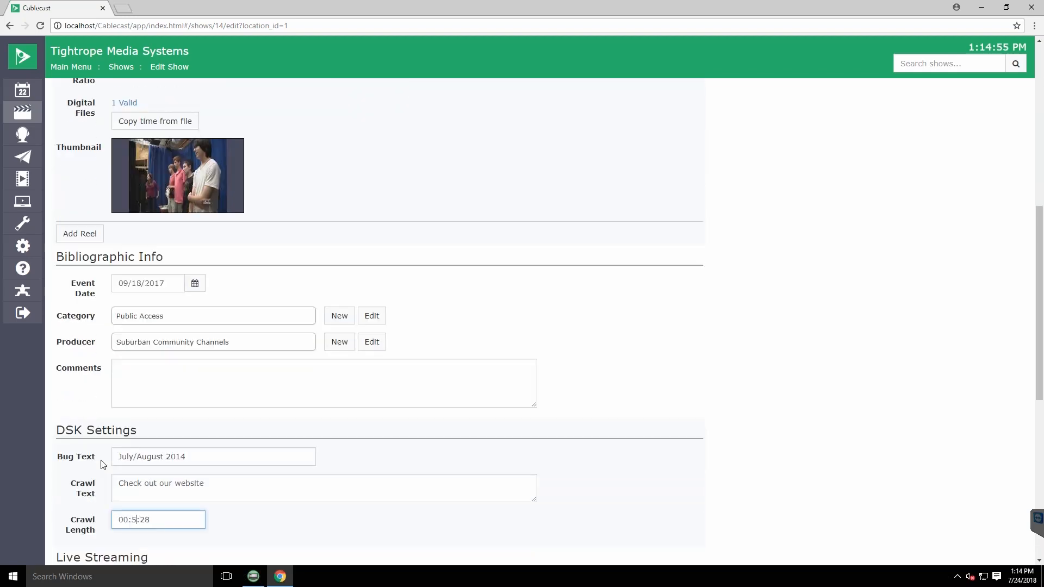
{"action": "scroll", "coordinate": [114, 475], "scroll_direction": "down", "scroll_amount": 5}
{"action": "left_click", "coordinate": [70, 537]}
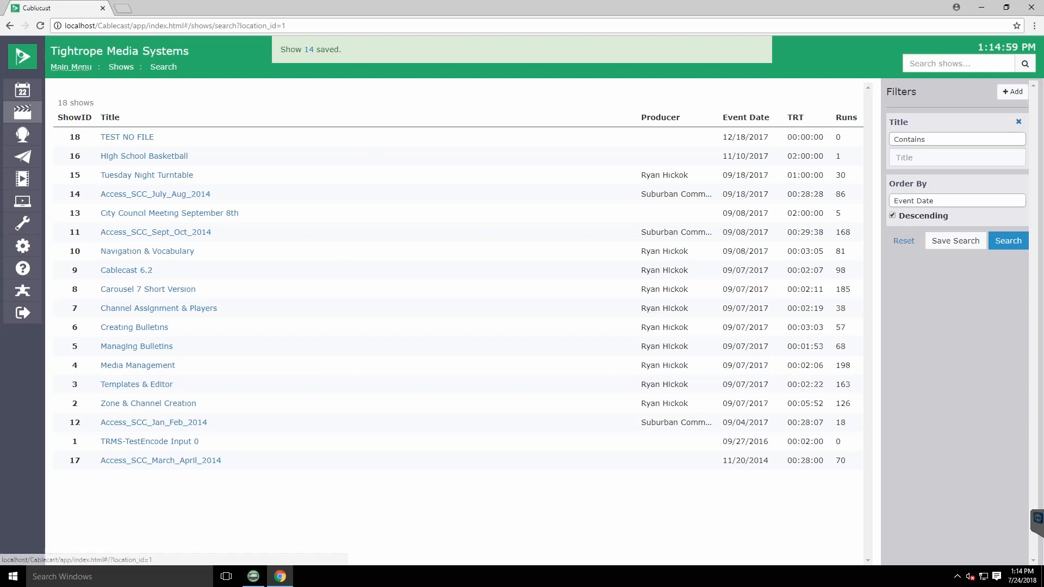
Schedule show 14 on Channel 15 at 1:30 PM on 07/24/2018
{"action": "left_click", "coordinate": [72, 67]}
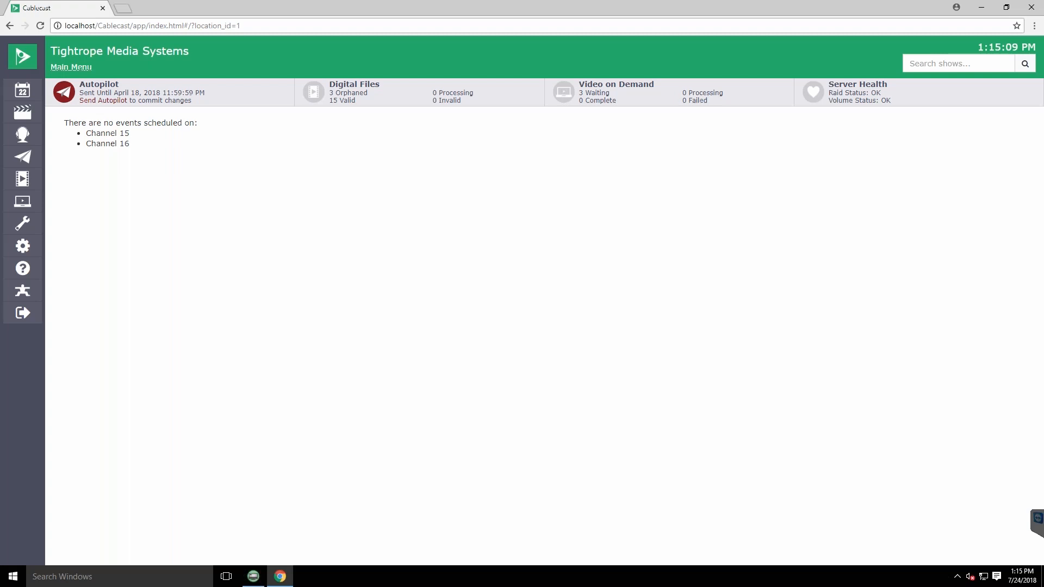
{"action": "left_click", "coordinate": [23, 89]}
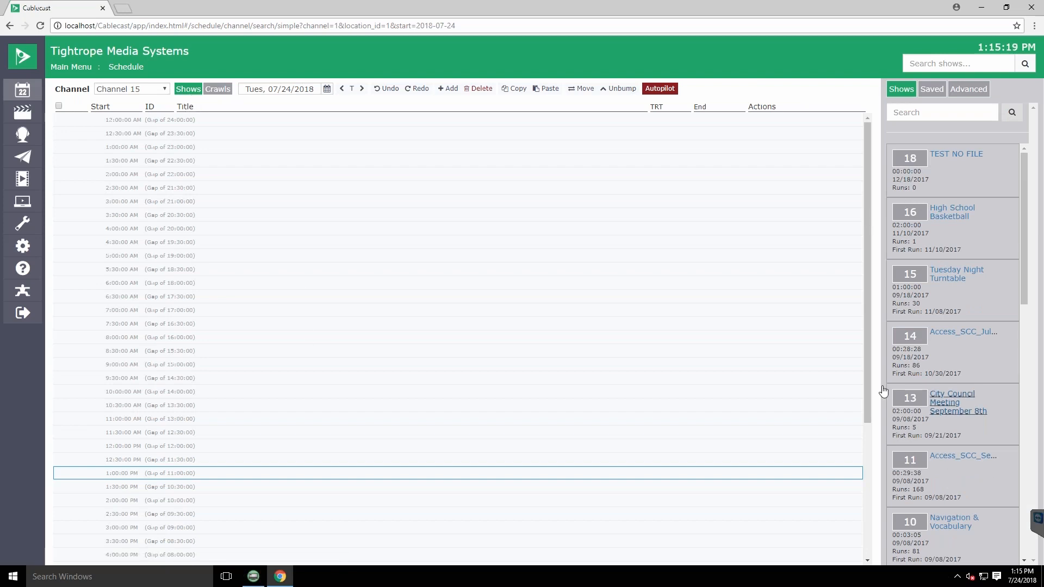
{"action": "left_click", "coordinate": [147, 488]}
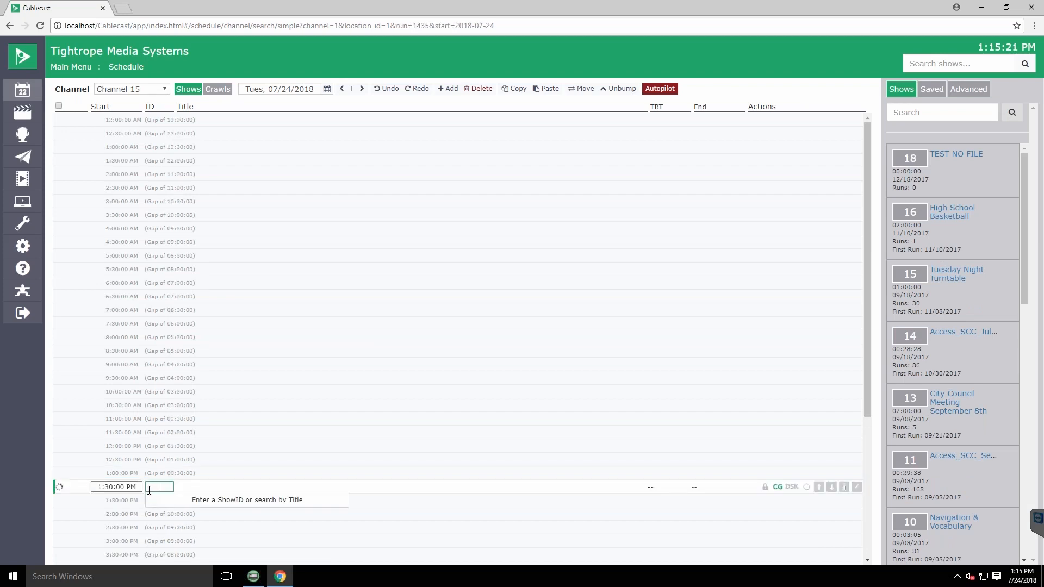
{"action": "type", "text": "14"}
{"action": "key", "text": "Return"}
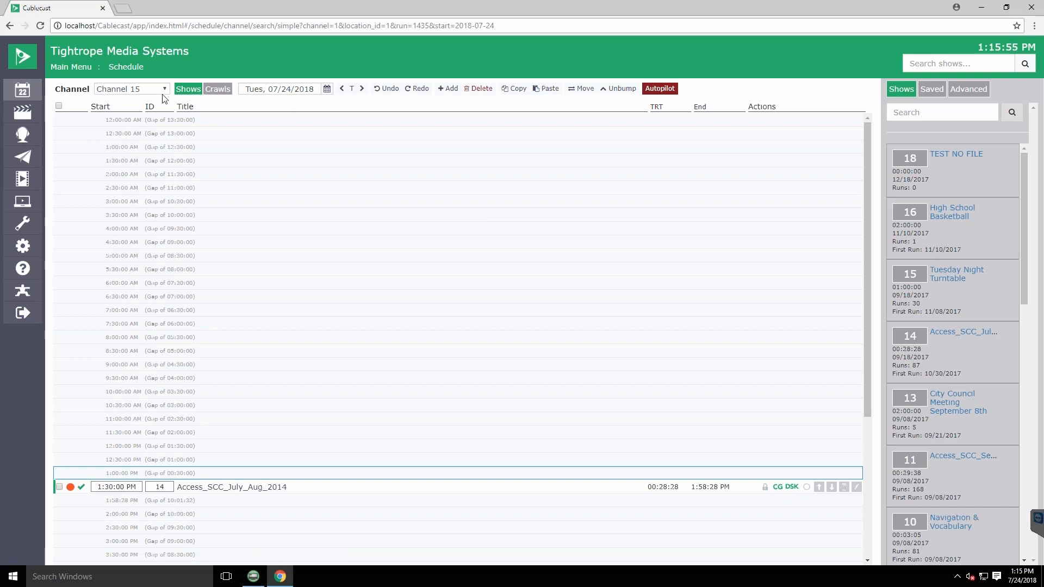
Start a new crawl event on Channel 15 with a 10:00:00 AM start and a length of 02:00:00
{"action": "left_click", "coordinate": [222, 90]}
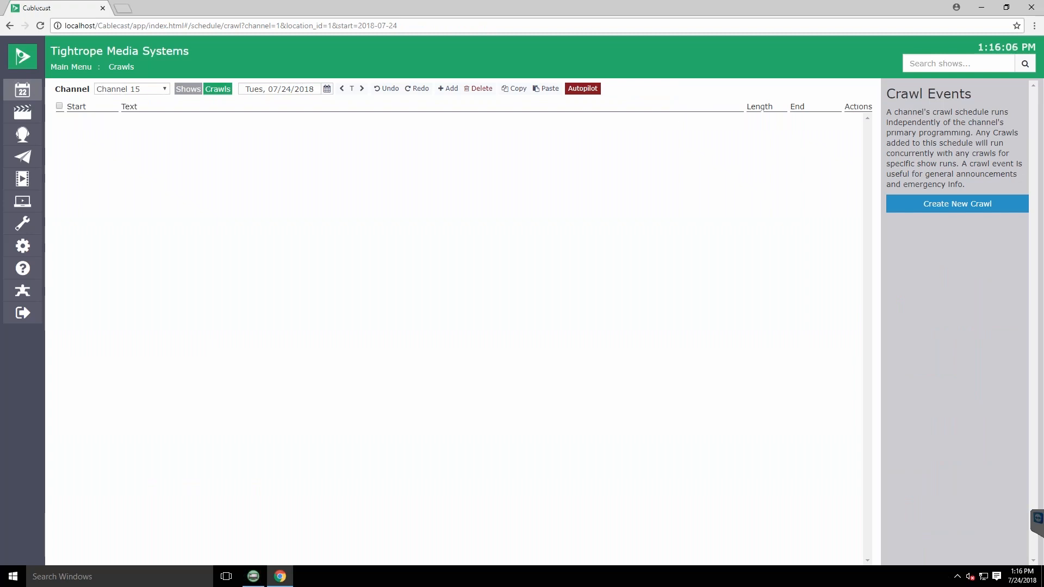
{"action": "left_click", "coordinate": [944, 210]}
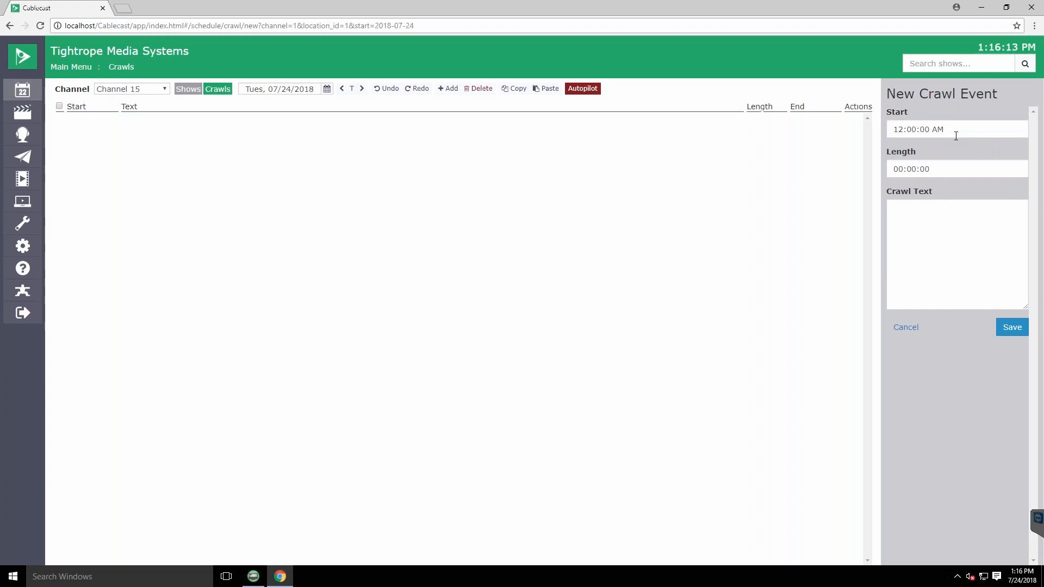
{"action": "left_click", "coordinate": [901, 129]}
{"action": "key", "text": "BackSpace"}
{"action": "type", "text": "0"}
{"action": "left_click", "coordinate": [902, 169]}
{"action": "key", "text": "BackSpace"}
{"action": "type", "text": "7"}
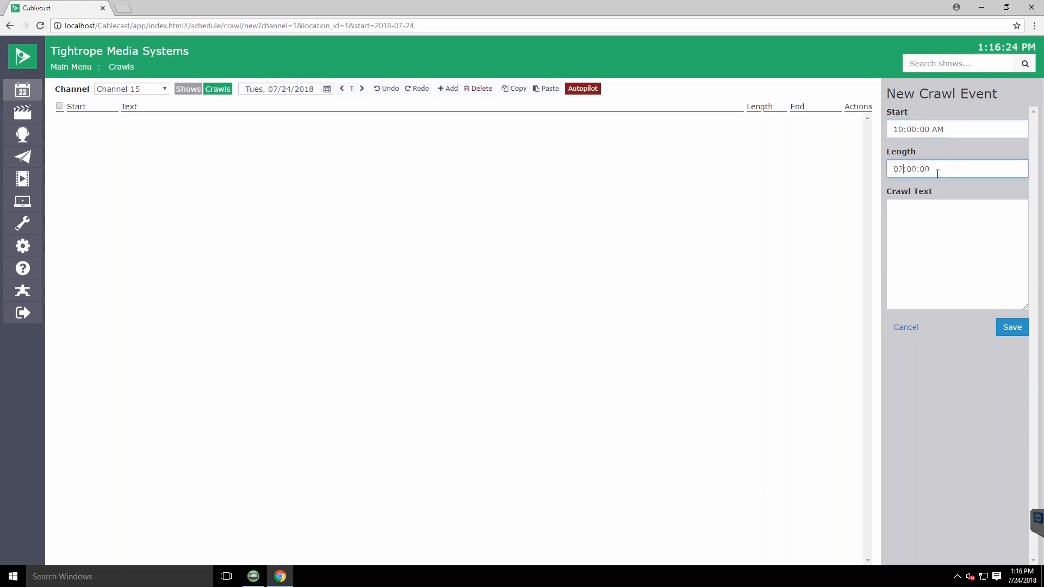
Enter "This is my Crawl!!" as the crawl text and save the crawl event
{"action": "left_click", "coordinate": [961, 228]}
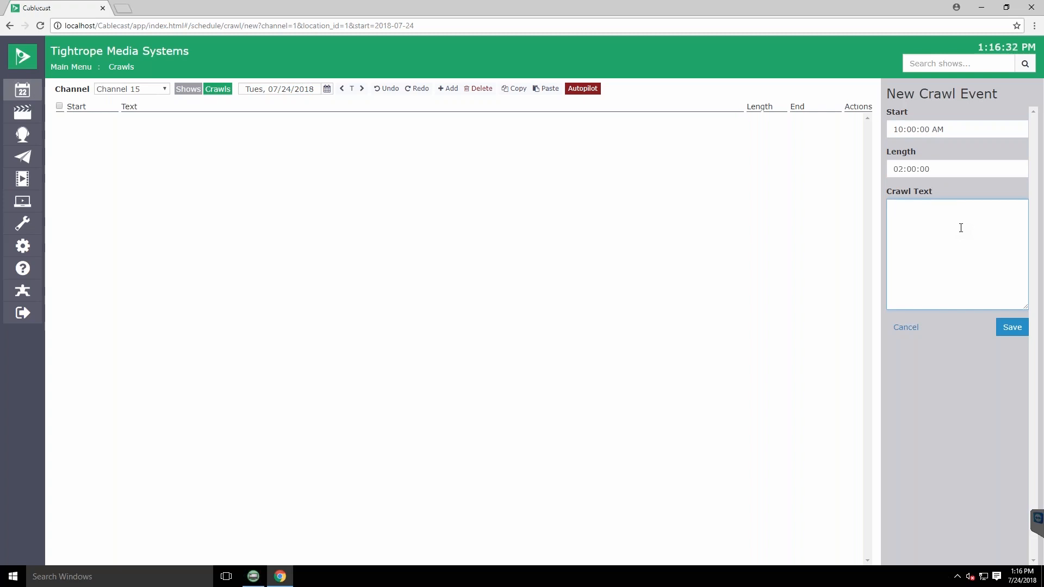
{"action": "type", "text": "This is my Crawl!!"}
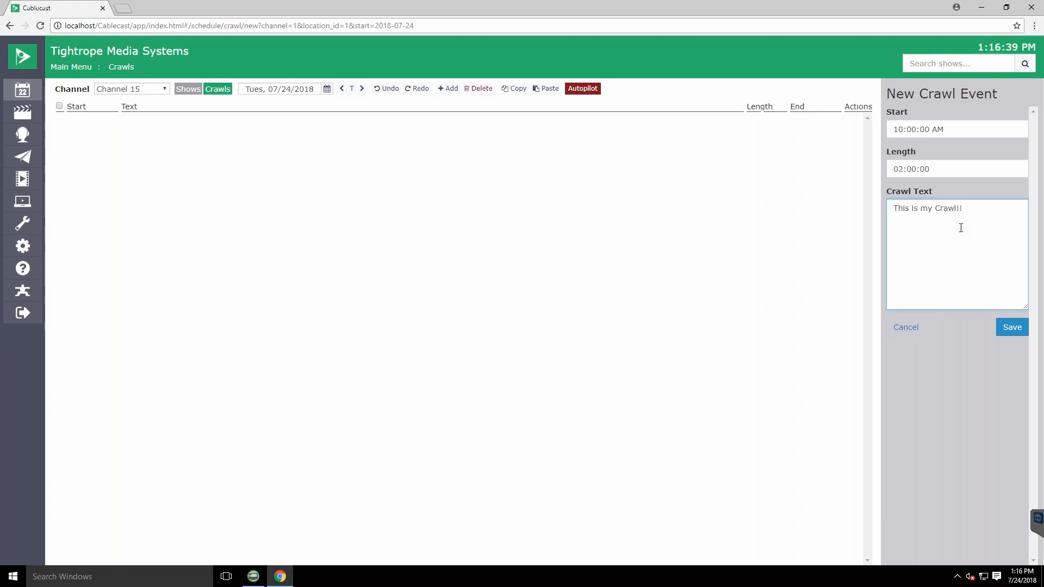
{"action": "left_click", "coordinate": [1012, 326]}
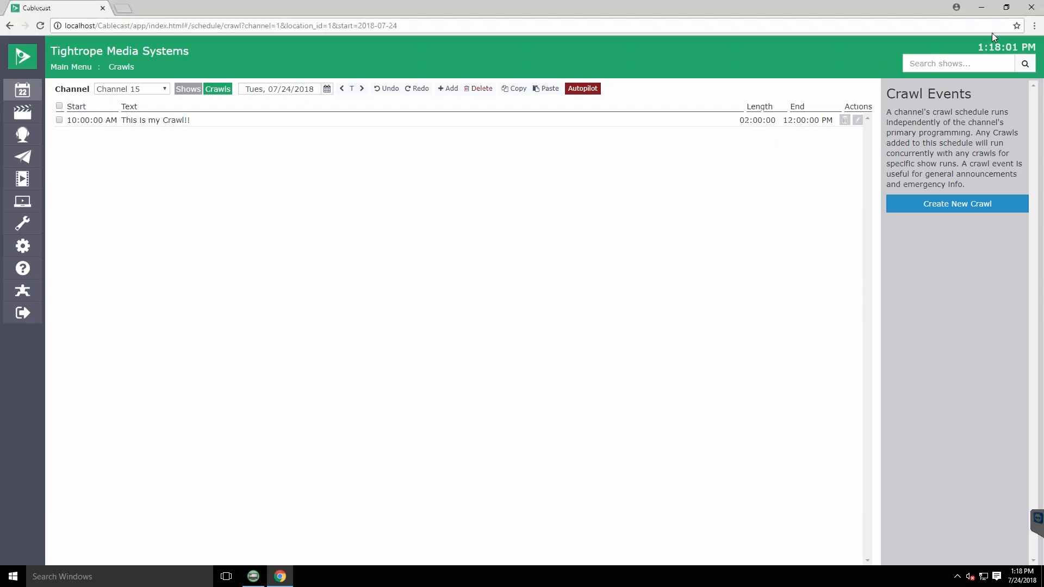
Switch to the SX Video Overlay App and open Channel 15's style settings, reviewing the crawl, bug and bug text options
{"action": "left_click", "coordinate": [984, 12]}
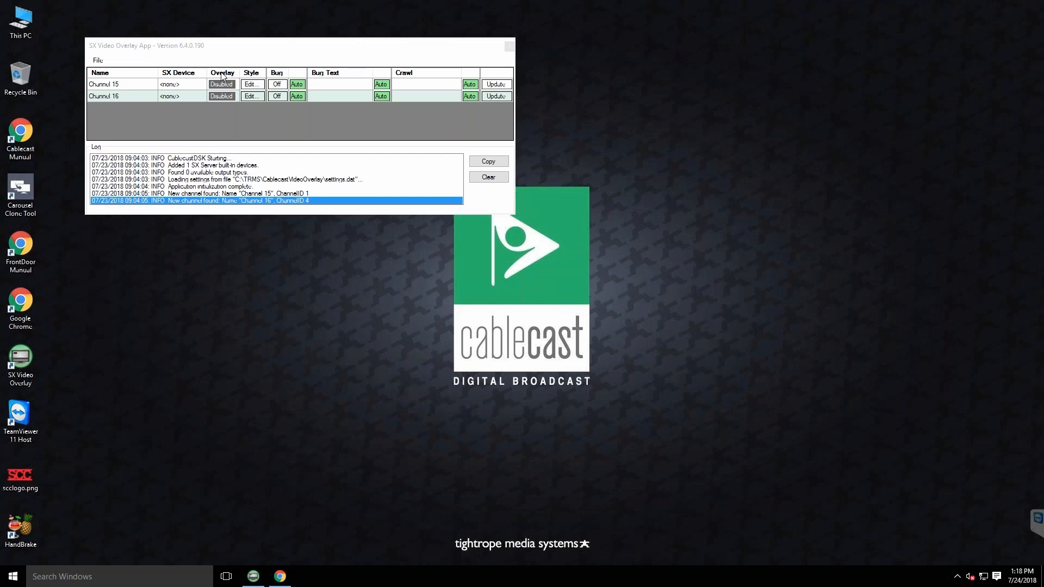
{"action": "left_click_drag", "start_coordinate": [207, 47], "coordinate": [302, 71]}
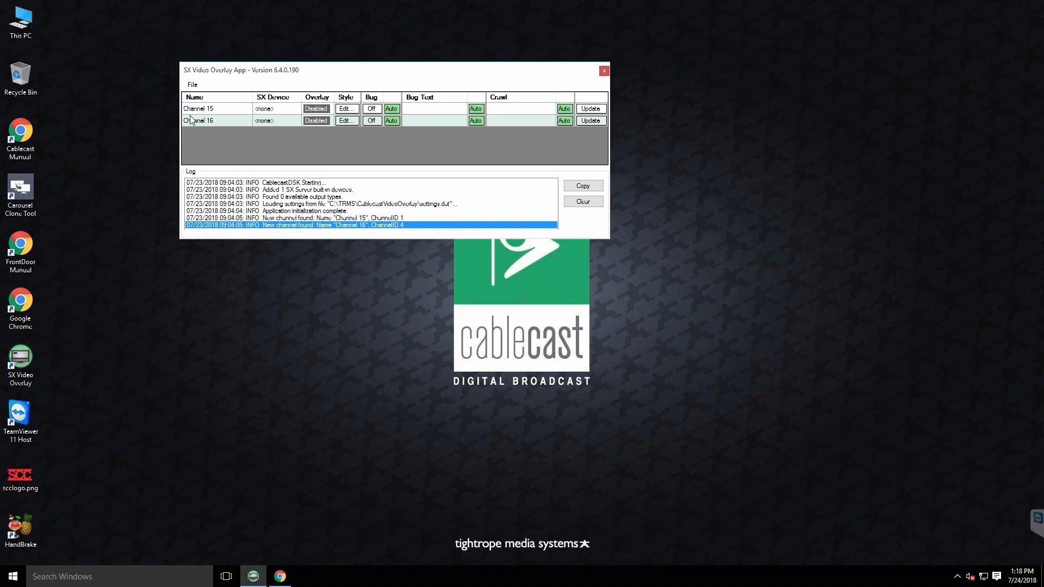
{"action": "left_click", "coordinate": [346, 109]}
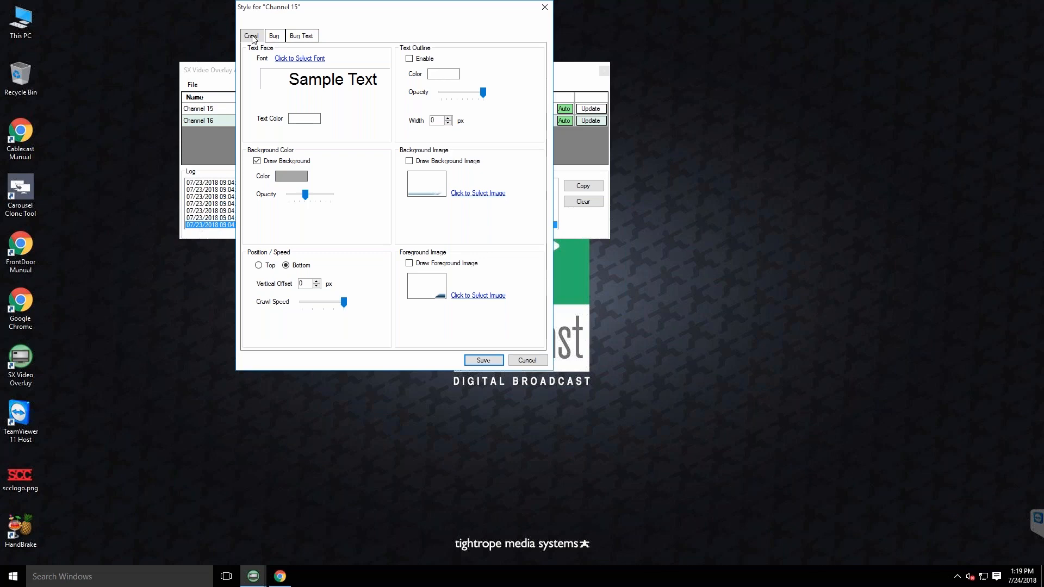
{"action": "left_click", "coordinate": [274, 36]}
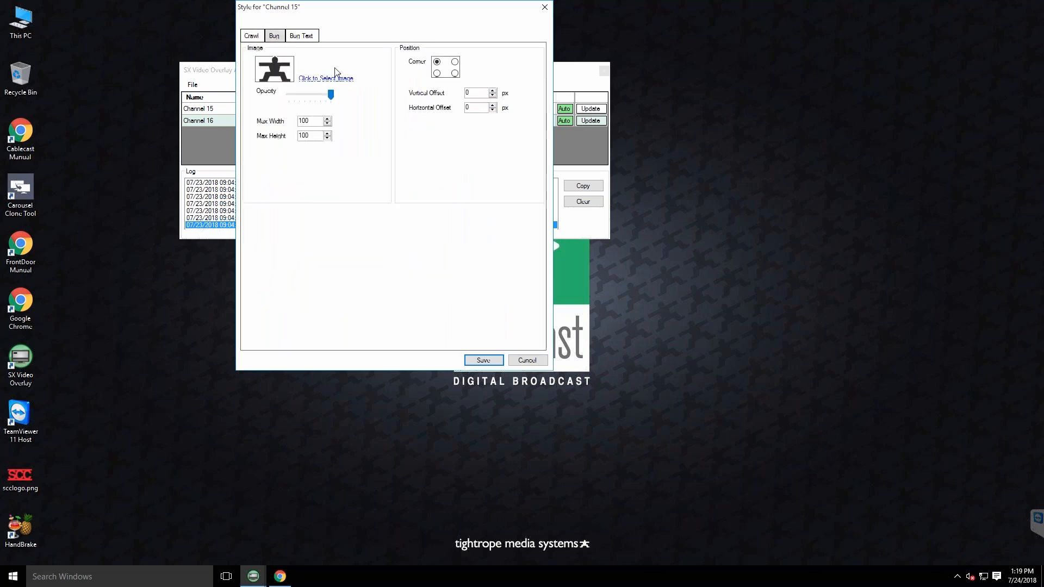
{"action": "left_click", "coordinate": [299, 36]}
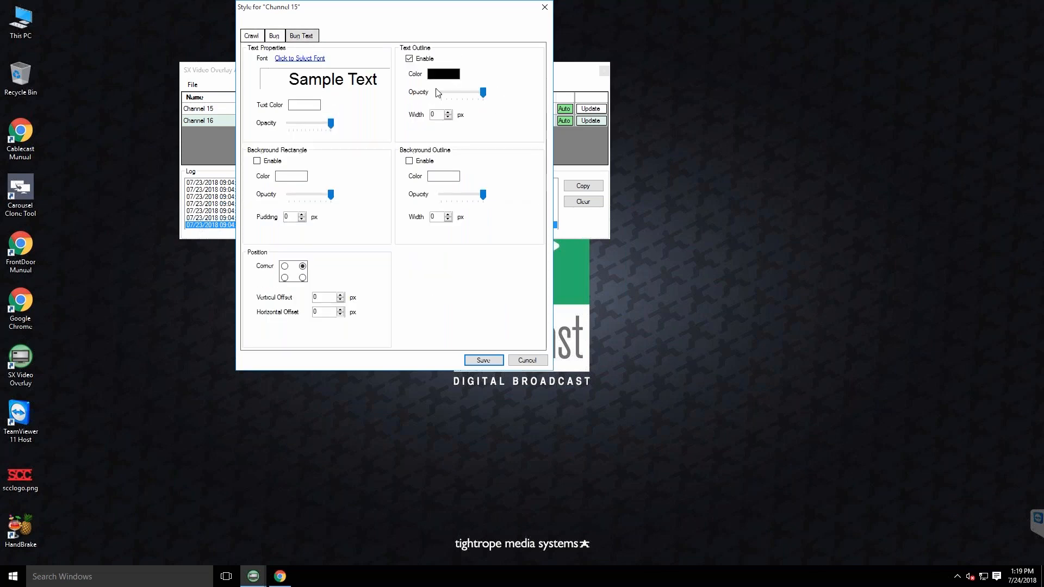
{"action": "left_click", "coordinate": [251, 36]}
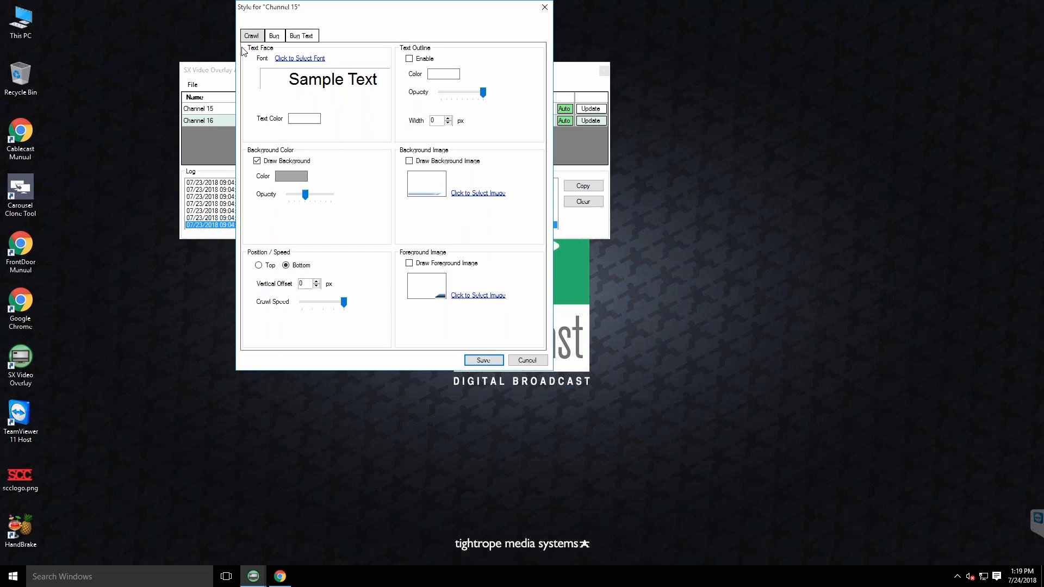
Look at the font and text color choices for the Channel 15 crawl without changing them
{"action": "left_click", "coordinate": [299, 58]}
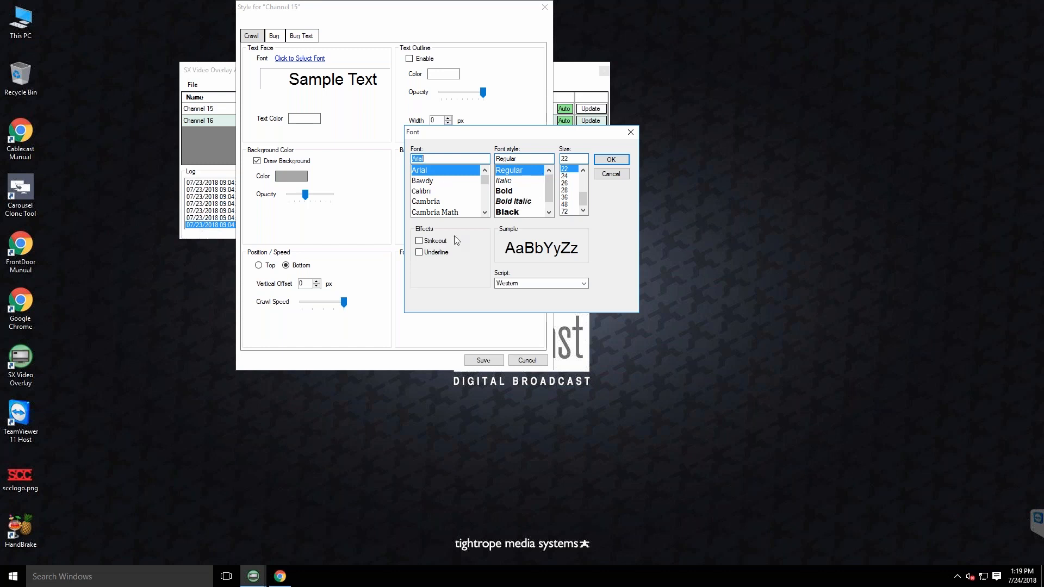
{"action": "left_click", "coordinate": [611, 160]}
{"action": "left_click", "coordinate": [319, 120]}
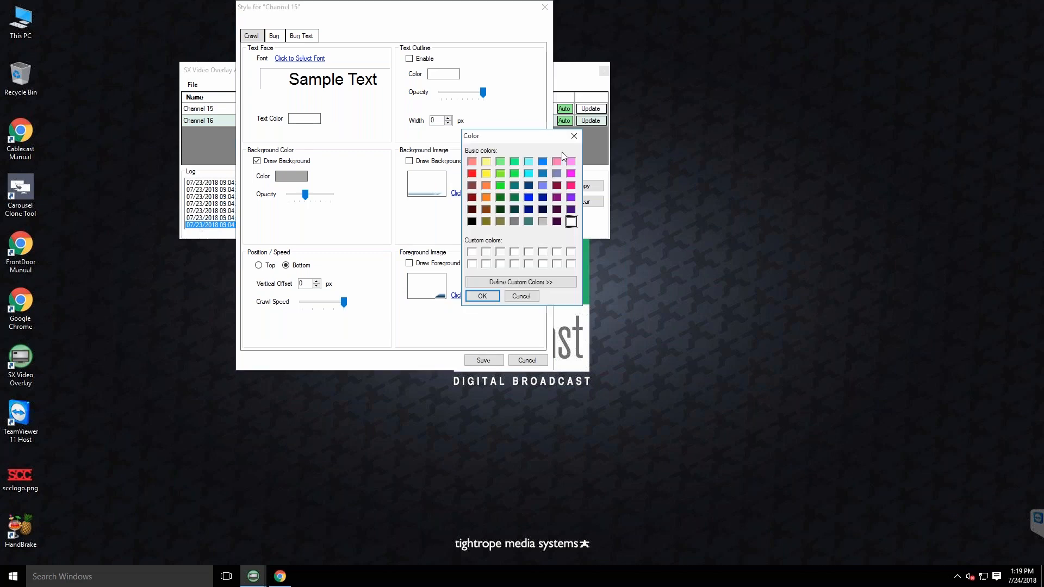
{"action": "left_click", "coordinate": [574, 136]}
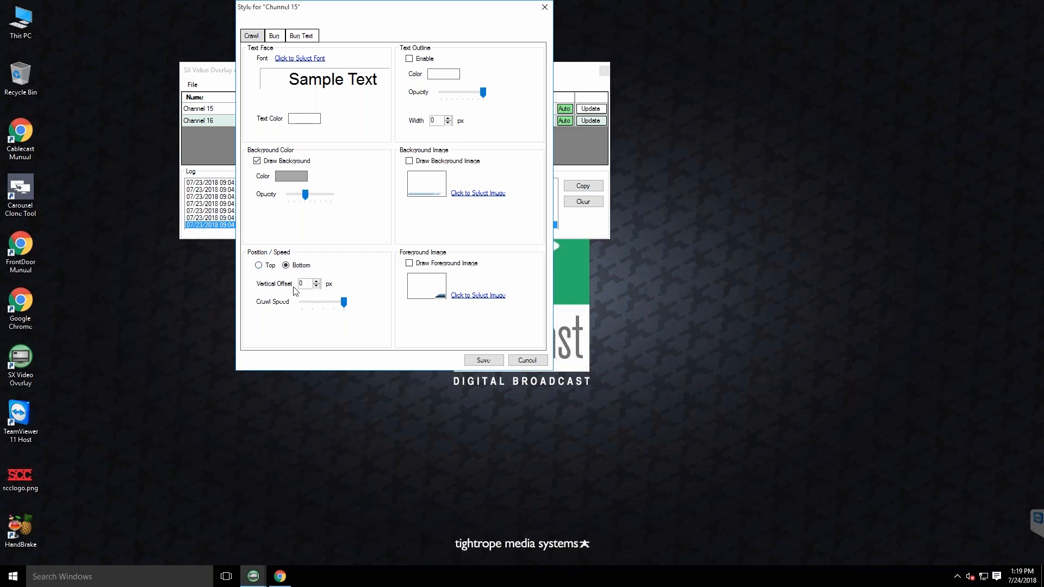
Set the crawl's vertical offset to 19 px, keeping the crawl speed at its maximum
{"action": "left_click", "coordinate": [317, 282]}
{"action": "left_click", "coordinate": [317, 282]}
{"action": "left_click", "coordinate": [317, 282]}
{"action": "left_click", "coordinate": [316, 281]}
{"action": "left_click", "coordinate": [317, 282]}
{"action": "left_click", "coordinate": [317, 282]}
{"action": "mouse_move", "coordinate": [344, 302]}
{"action": "left_mouse_down"}
{"action": "mouse_move", "coordinate": [303, 301]}
{"action": "mouse_move", "coordinate": [345, 304]}
{"action": "left_mouse_up"}
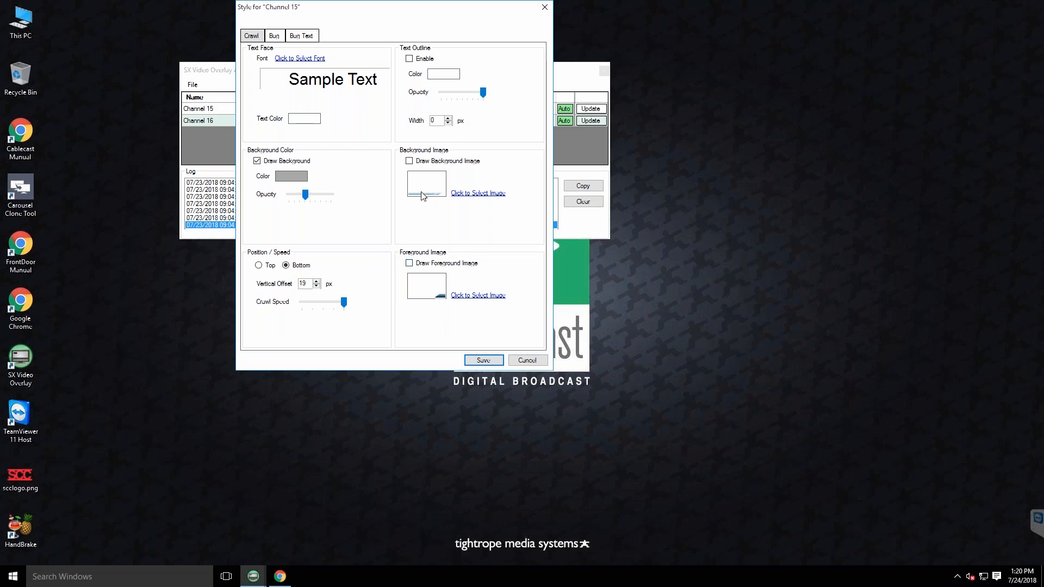
Look at the background image selection and its draw option for the Channel 15 crawl without changing them
{"action": "left_click", "coordinate": [477, 194]}
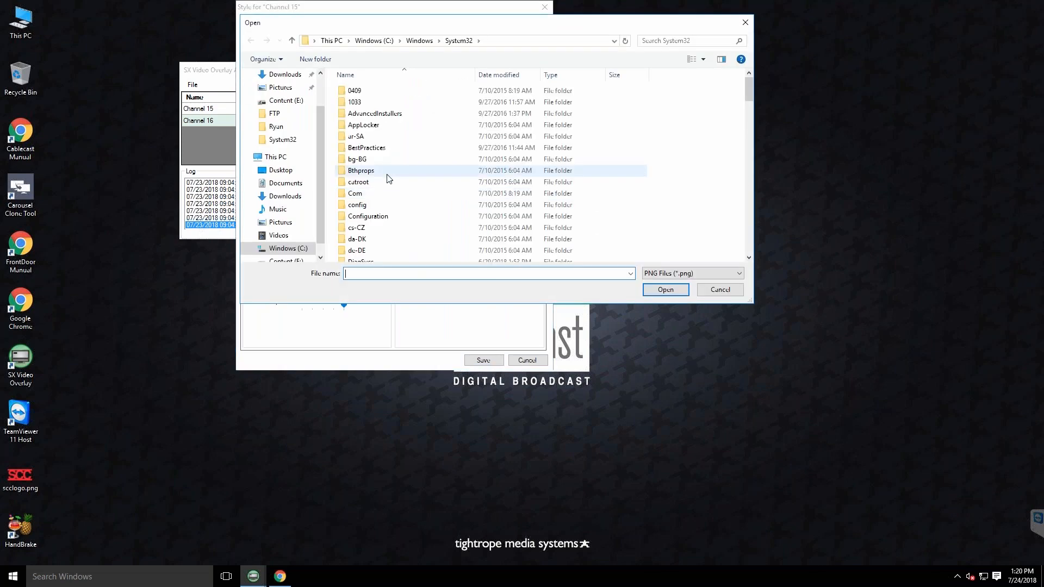
{"action": "left_click", "coordinate": [728, 292]}
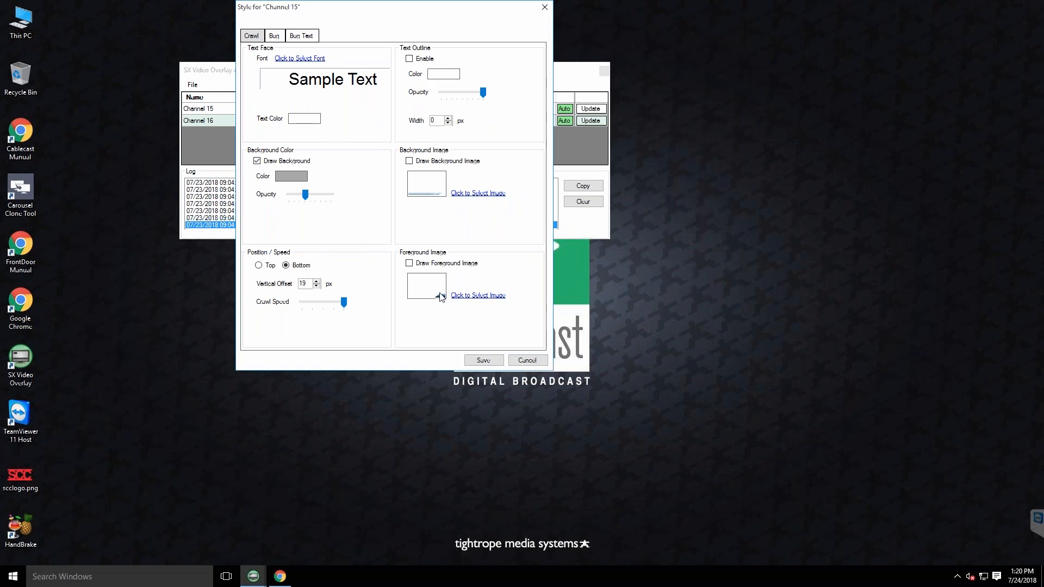
{"action": "left_click", "coordinate": [405, 162]}
{"action": "left_click", "coordinate": [405, 162]}
Use scclogo.png from the Desktop as Channel 15's bug image, keeping its opacity at the maximum
{"action": "left_click", "coordinate": [274, 35]}
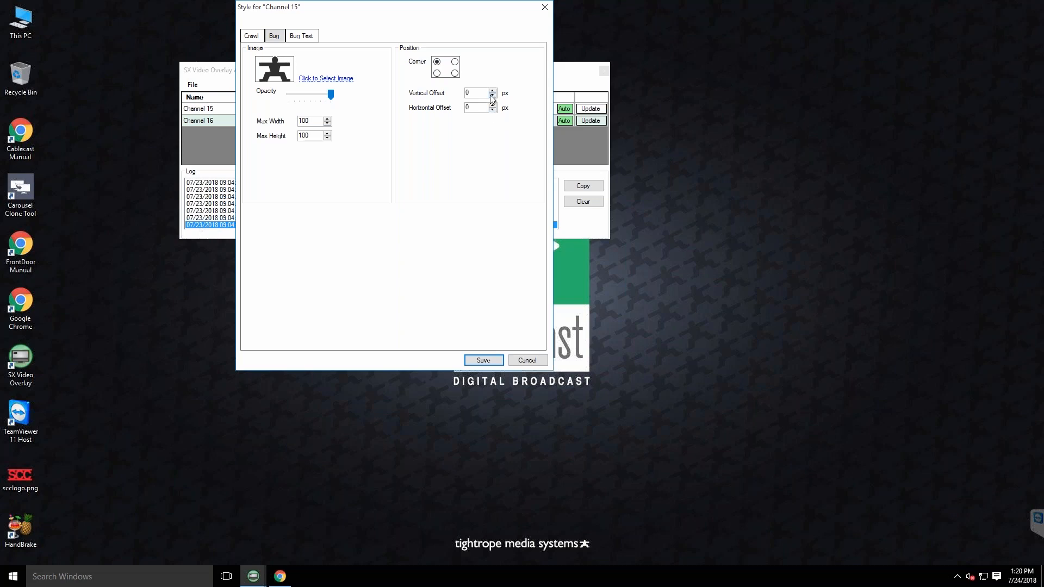
{"action": "left_click", "coordinate": [324, 80]}
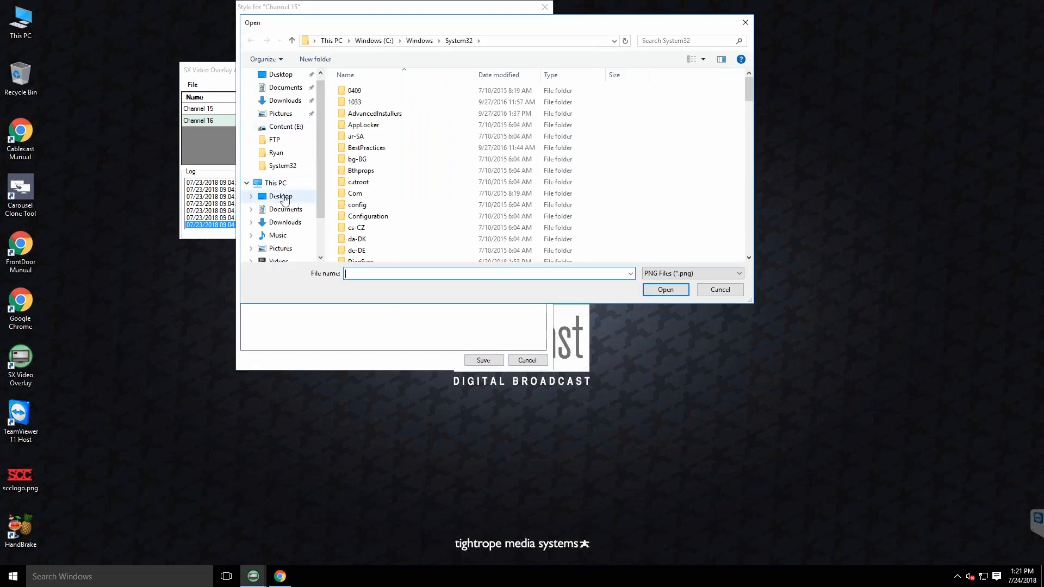
{"action": "left_click", "coordinate": [283, 197]}
{"action": "left_click", "coordinate": [361, 111]}
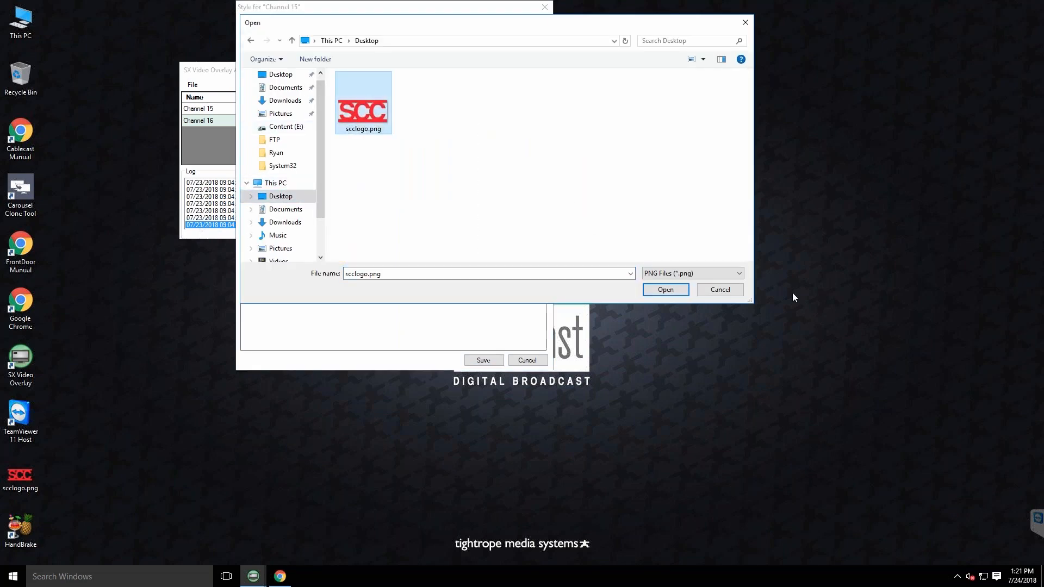
{"action": "left_click", "coordinate": [671, 292]}
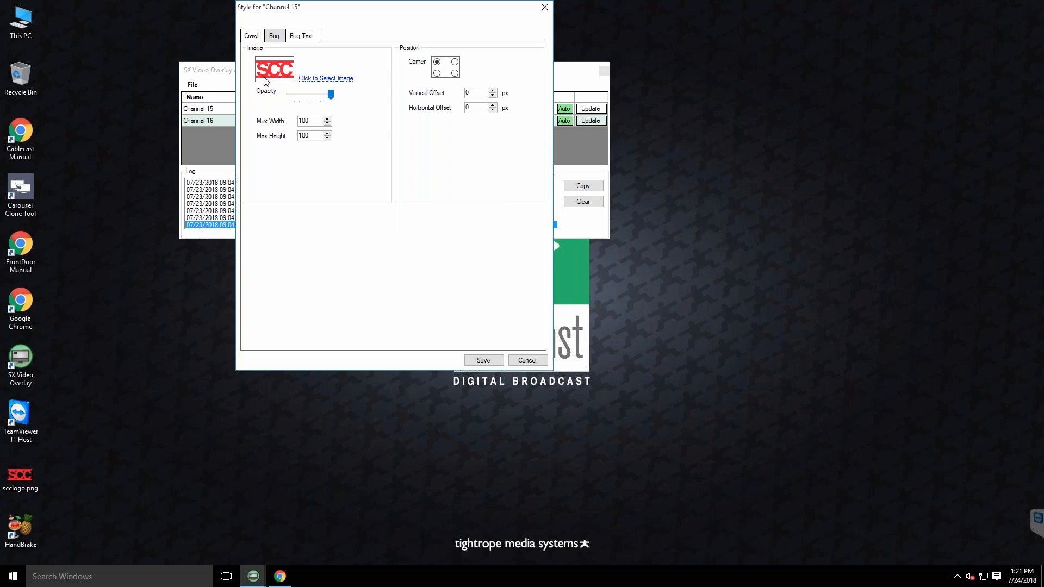
{"action": "mouse_move", "coordinate": [330, 96]}
{"action": "left_mouse_down"}
{"action": "mouse_move", "coordinate": [293, 96]}
{"action": "mouse_move", "coordinate": [331, 95]}
{"action": "left_mouse_up"}
Look at the font and text color choices for the Channel 15 bug text without changing them
{"action": "left_click", "coordinate": [302, 36]}
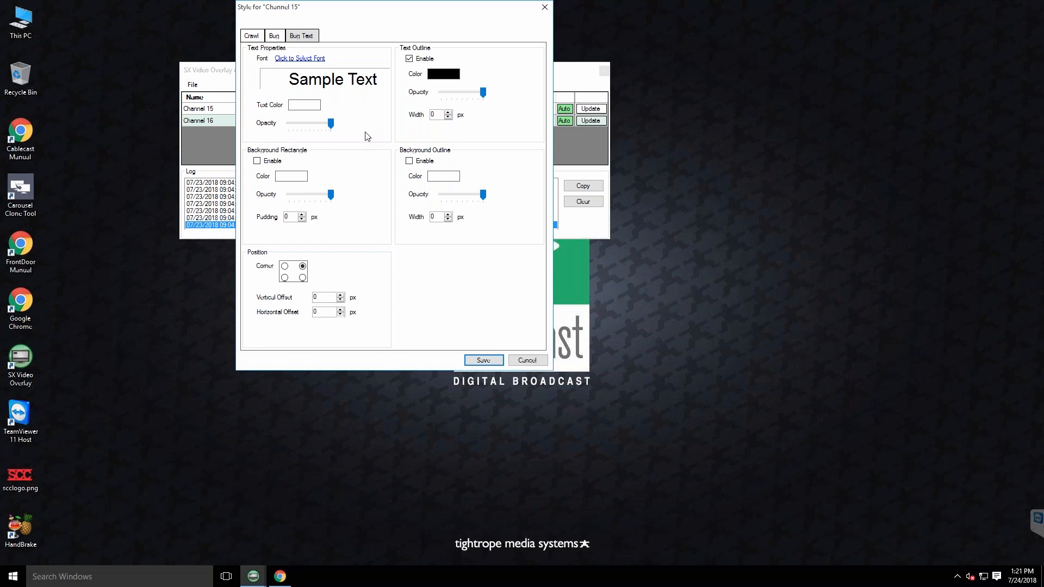
{"action": "left_click", "coordinate": [294, 88]}
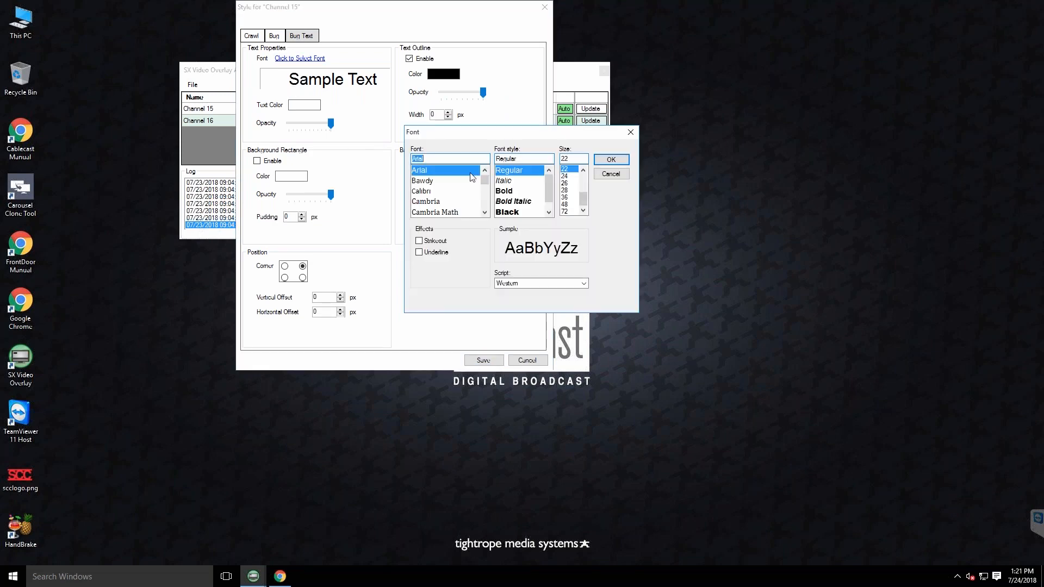
{"action": "left_click", "coordinate": [631, 132]}
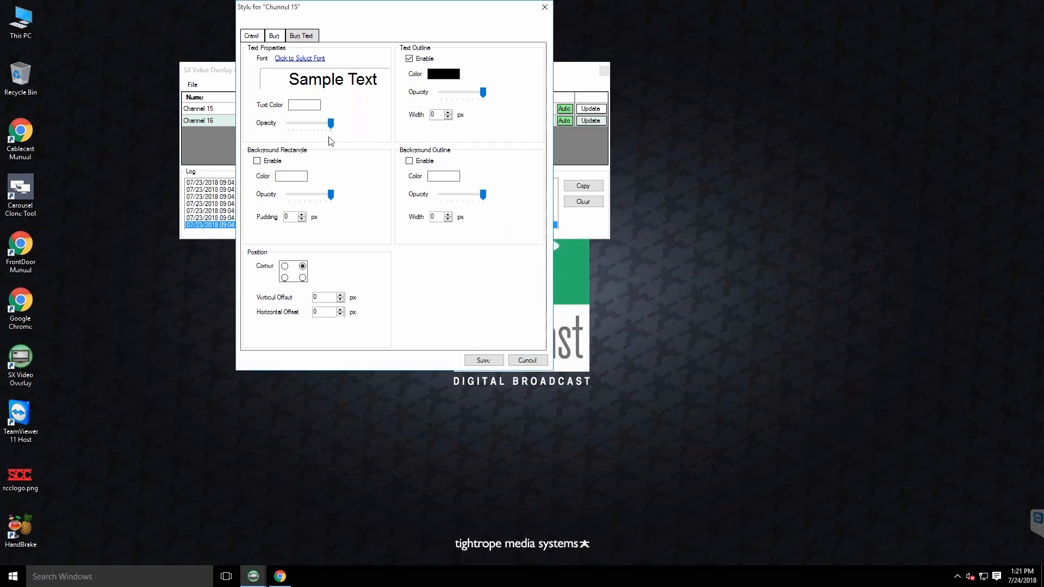
{"action": "left_click", "coordinate": [303, 106]}
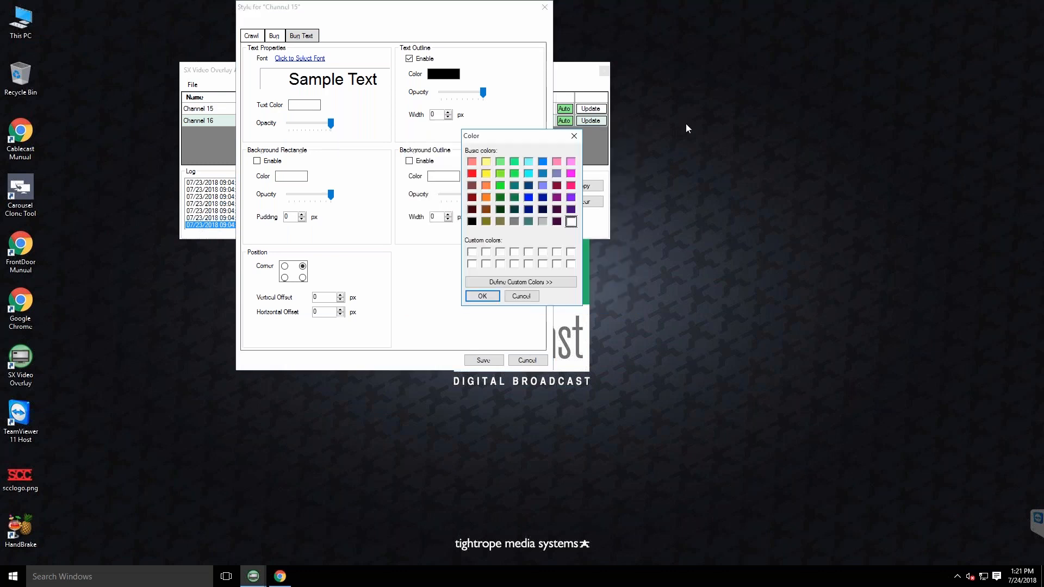
{"action": "left_click", "coordinate": [574, 136]}
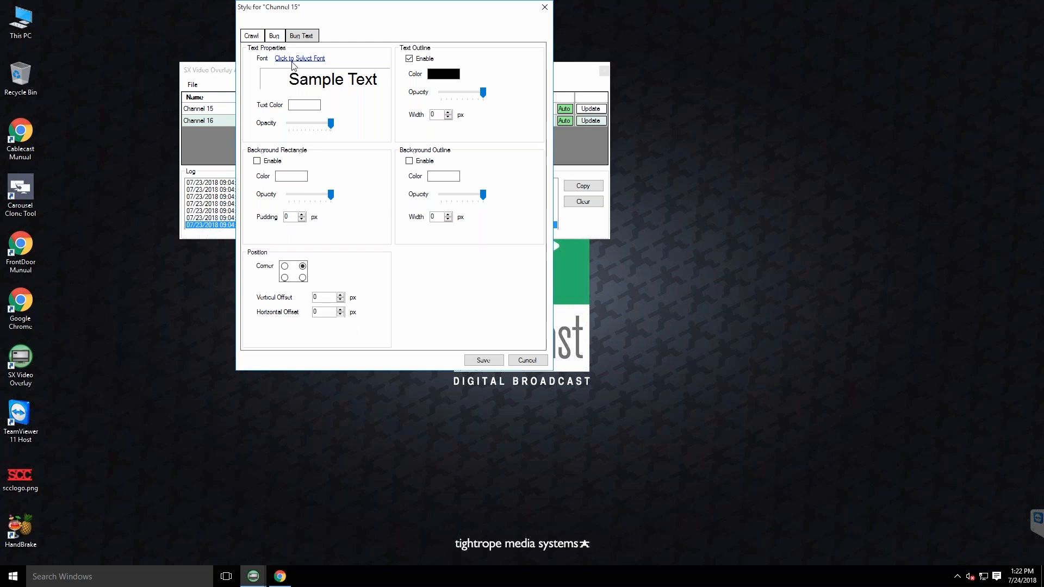
Review the bug and crawl settings once more and save the style for Channel 15
{"action": "left_click", "coordinate": [274, 35]}
{"action": "left_click", "coordinate": [252, 35]}
{"action": "left_click", "coordinate": [276, 37]}
{"action": "left_click", "coordinate": [484, 361]}
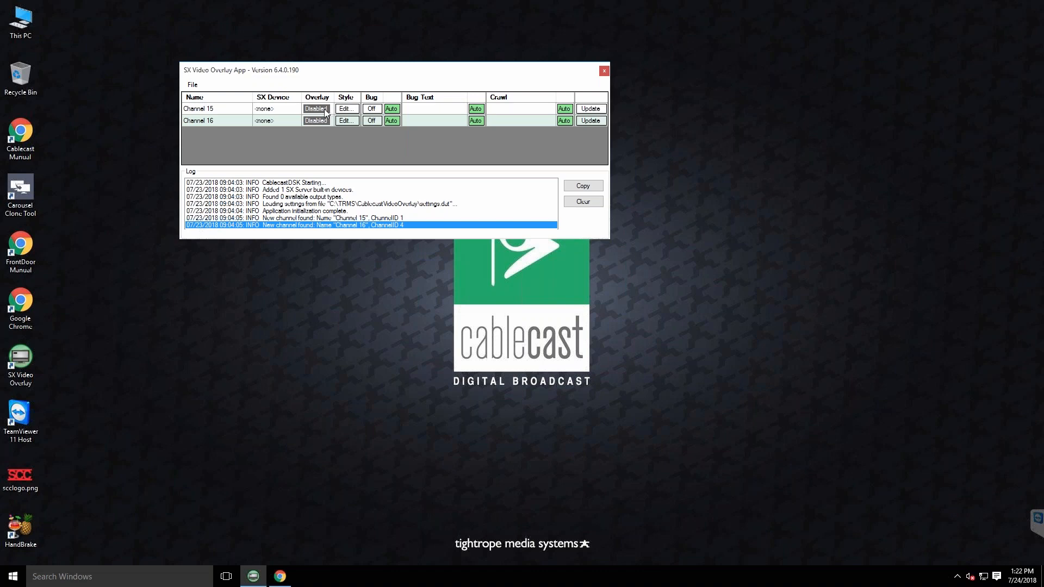
Check the output device options for Channel 15 and enable its overlay
{"action": "left_click", "coordinate": [317, 108]}
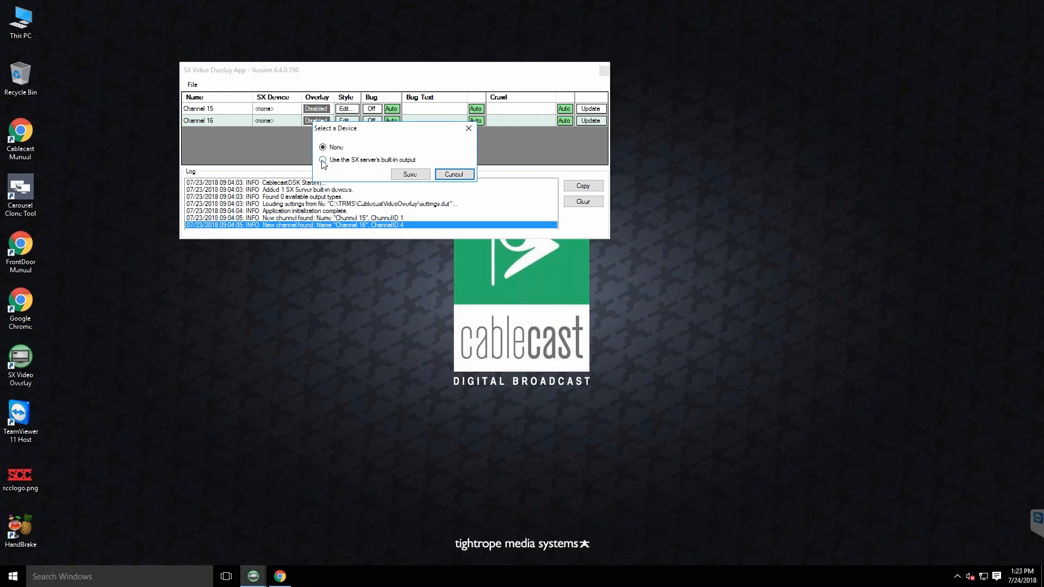
{"action": "left_click", "coordinate": [322, 160]}
{"action": "left_click", "coordinate": [416, 174]}
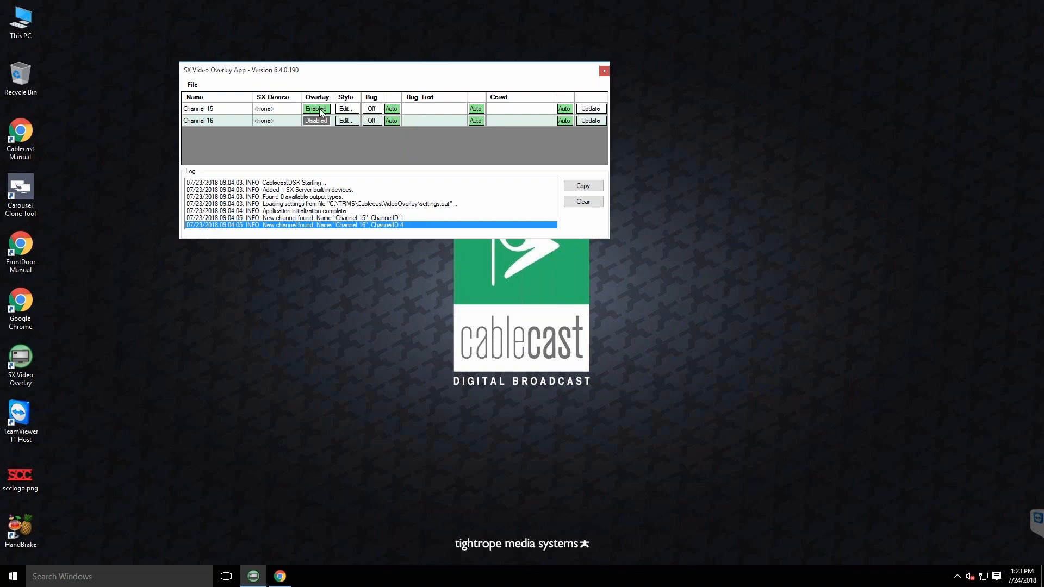
Switch to Cablecast in Chrome and open the DSK settings for Channel 15 in the system's channel settings
{"action": "left_click", "coordinate": [280, 577]}
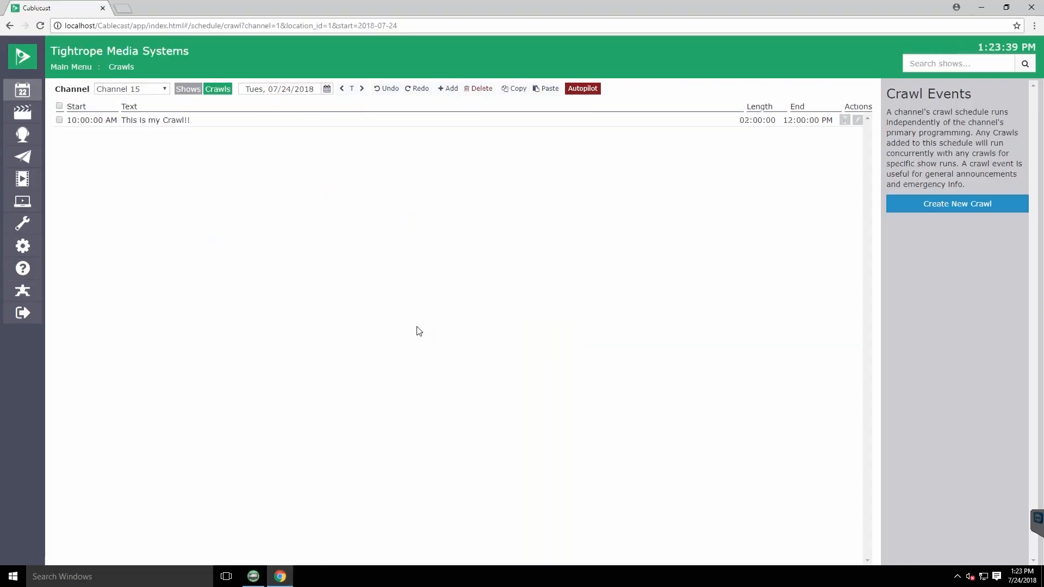
{"action": "left_click", "coordinate": [23, 247]}
{"action": "left_click", "coordinate": [97, 148]}
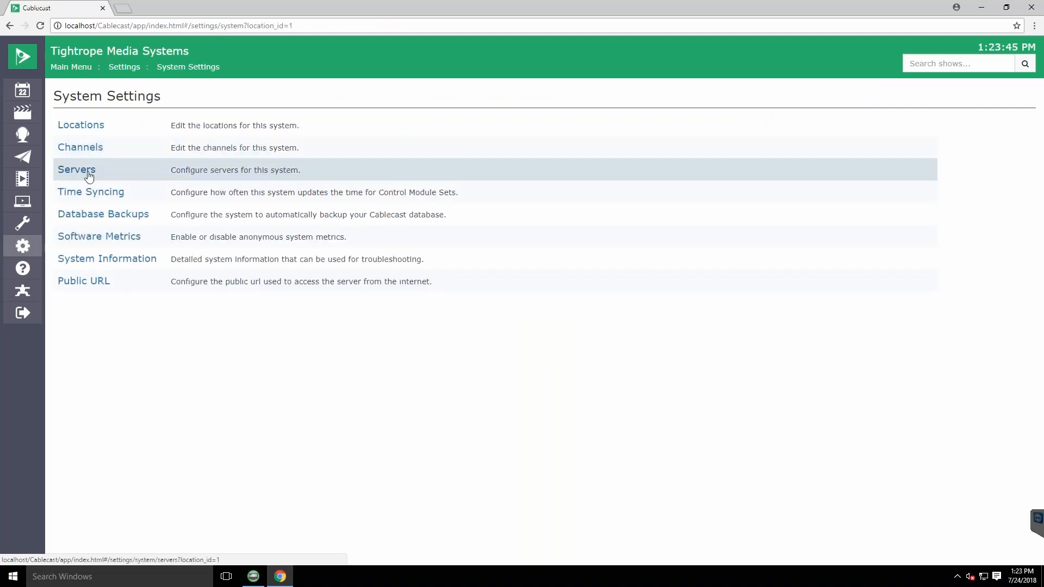
{"action": "left_click", "coordinate": [86, 146]}
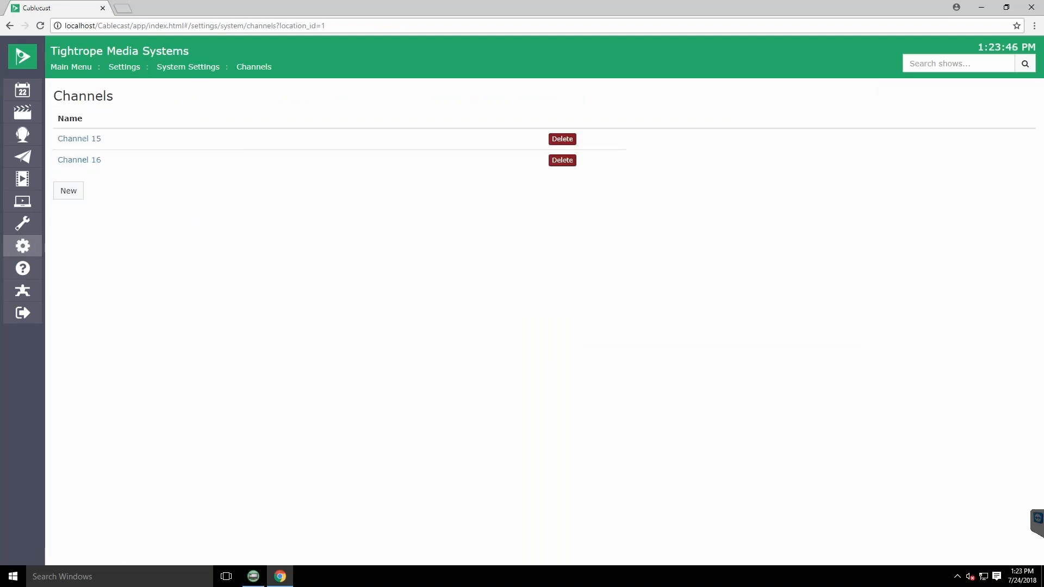
{"action": "left_click", "coordinate": [86, 141]}
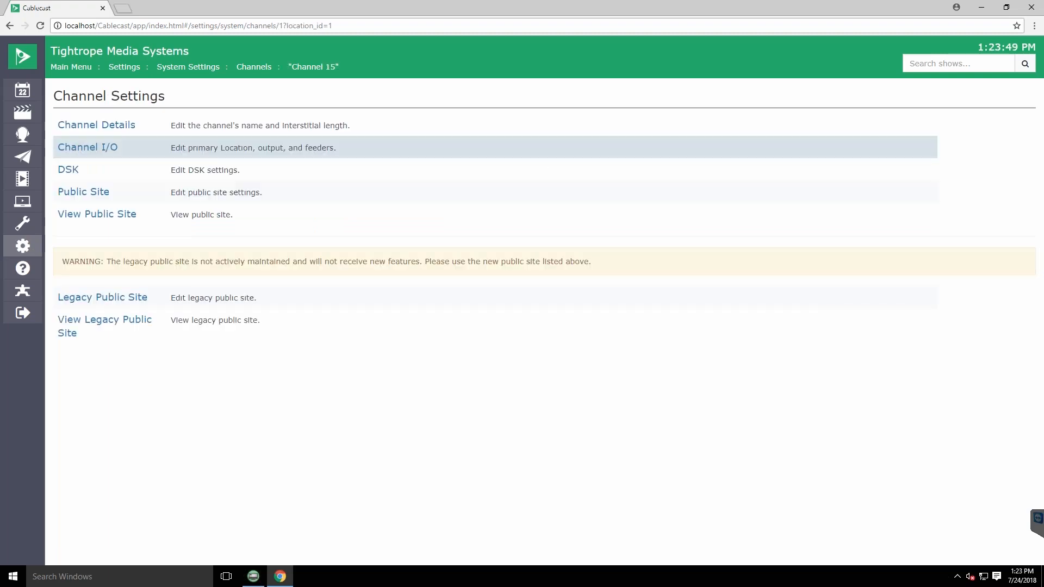
{"action": "left_click", "coordinate": [68, 171]}
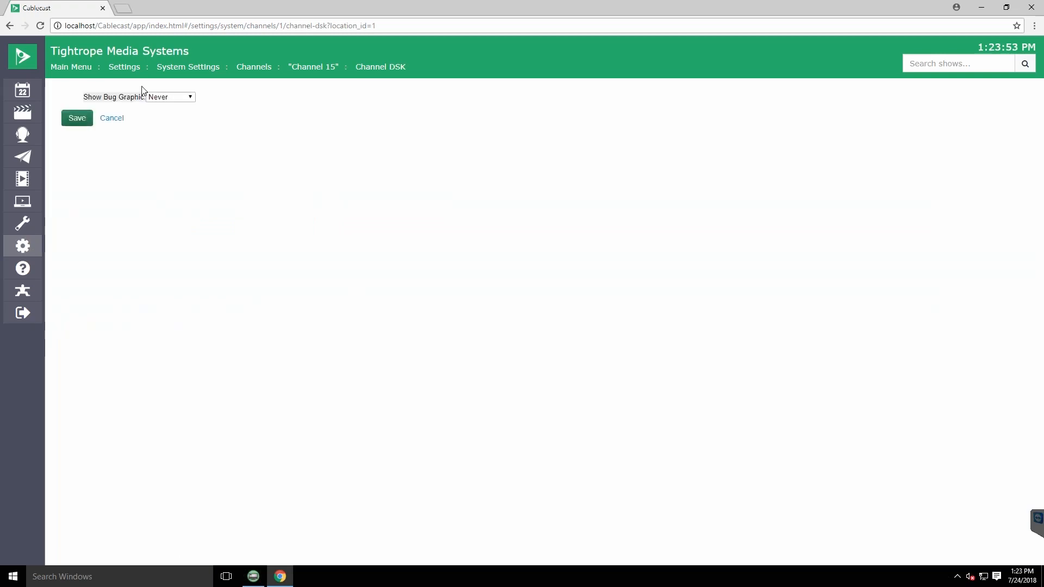
Set Show Bug Graphic to Always for Channel 15 and save the DSK settings
{"action": "left_click_drag", "start_coordinate": [84, 97], "coordinate": [144, 97]}
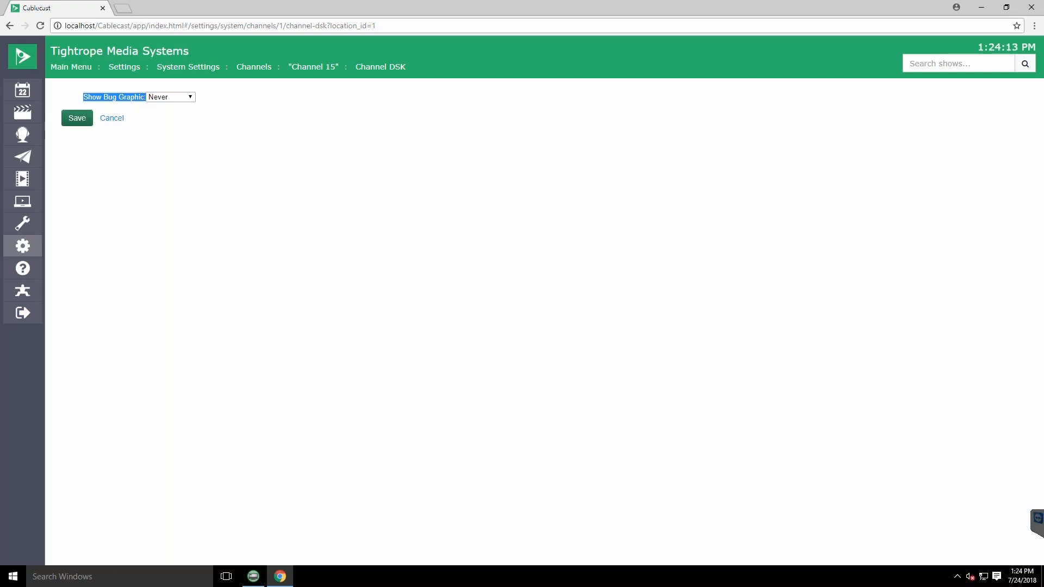
{"action": "left_click", "coordinate": [187, 98]}
{"action": "left_click", "coordinate": [161, 117]}
{"action": "left_click", "coordinate": [77, 119]}
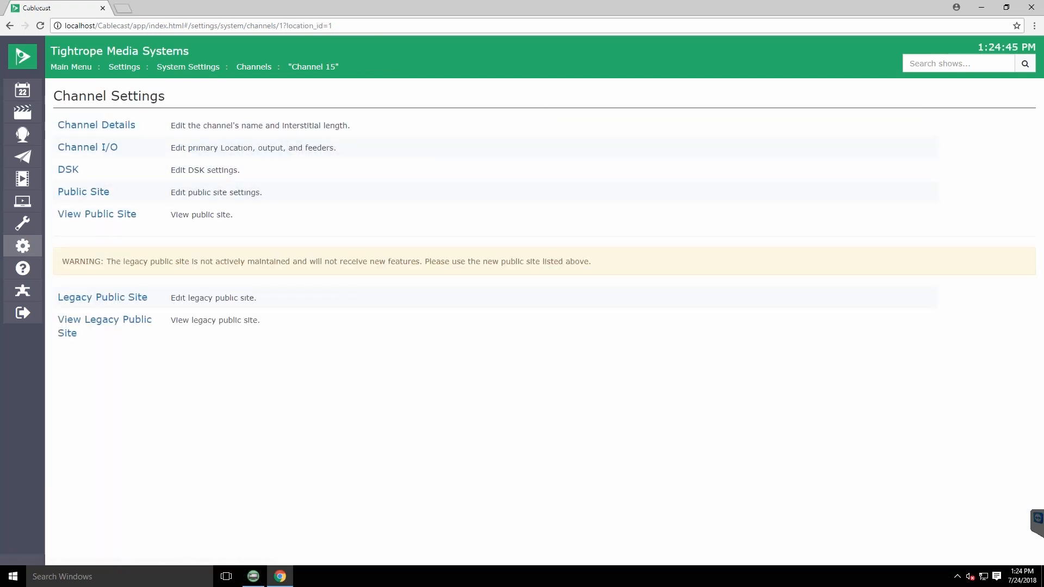
Return to the SX Video Overlay App and look at Channel 16's crawl and bug style without changing them
{"action": "left_click", "coordinate": [982, 9]}
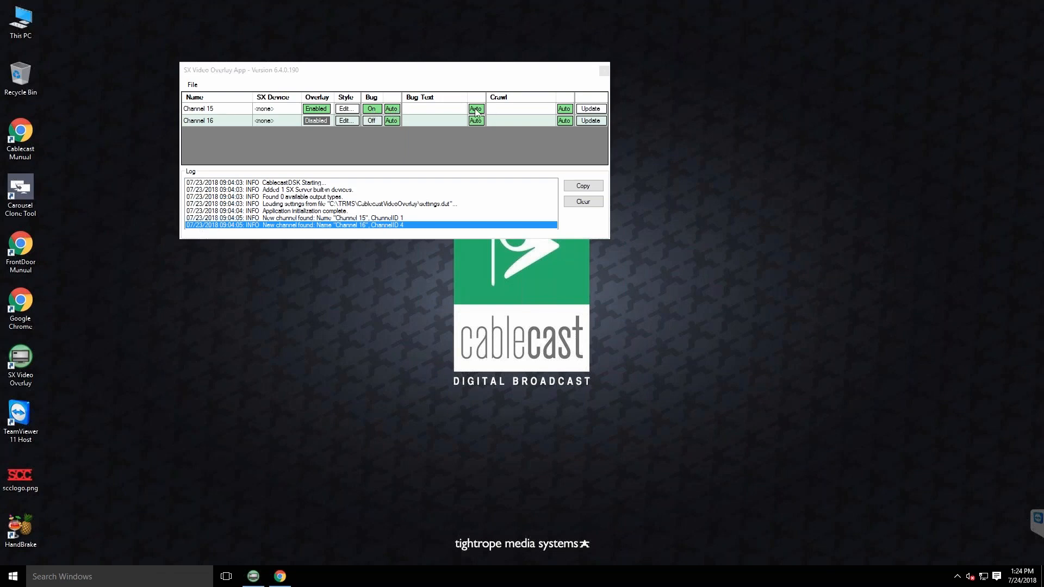
{"action": "left_click", "coordinate": [346, 120]}
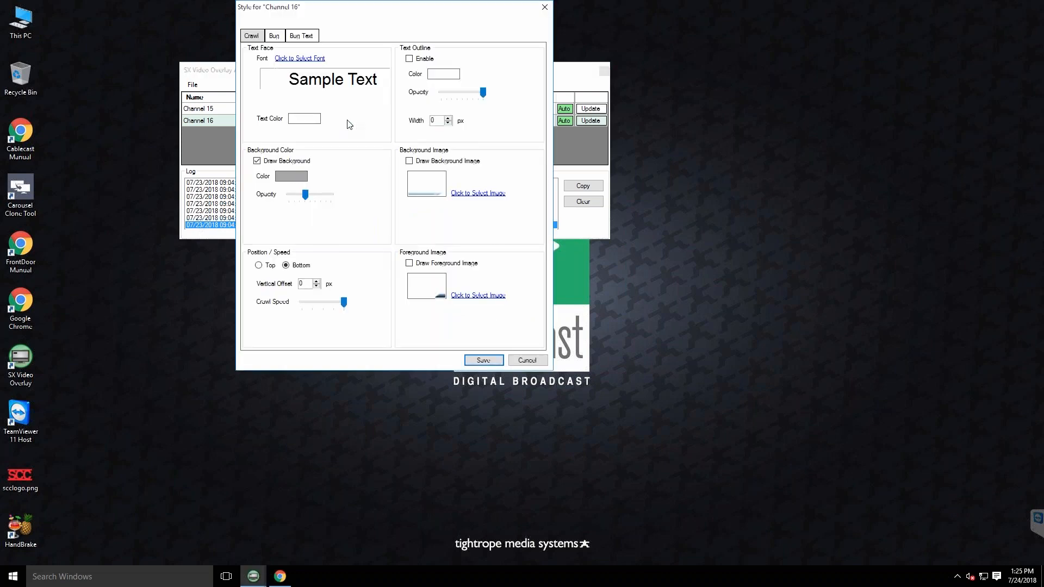
{"action": "left_click", "coordinate": [274, 36]}
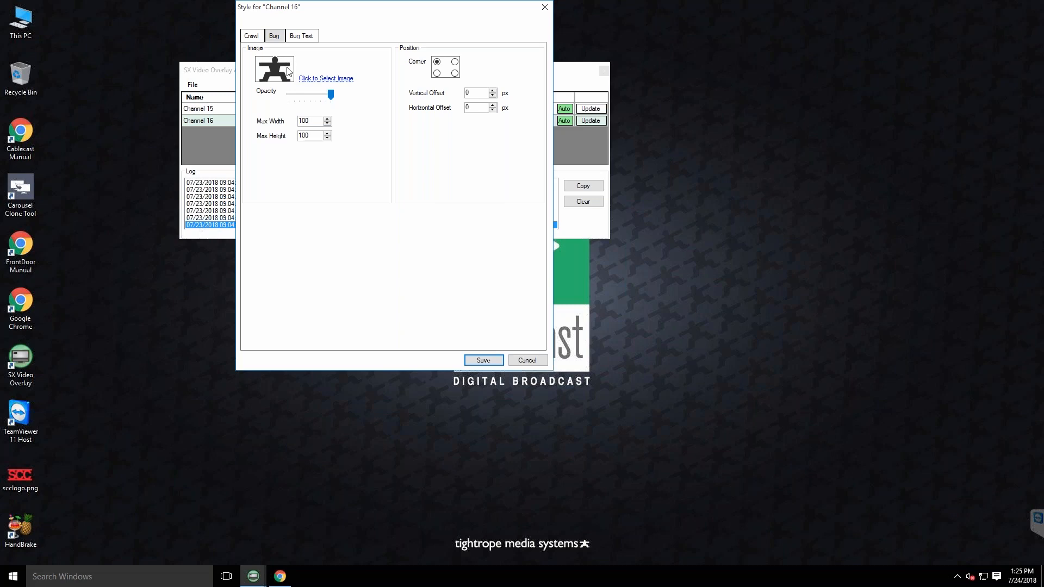
{"action": "left_click", "coordinate": [527, 360]}
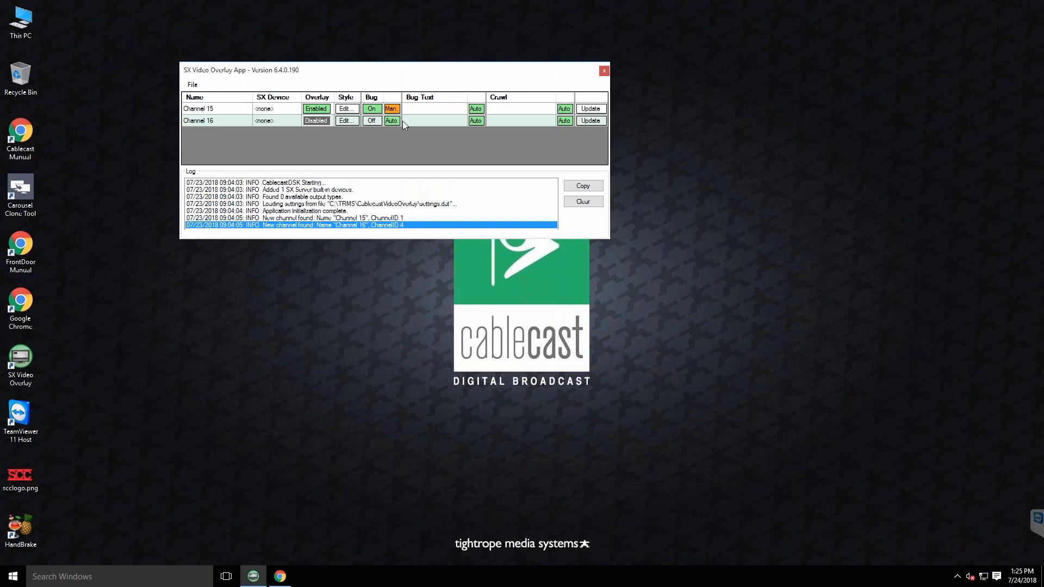
Toggle Channel 15's bug off and on manually, and return it to automatic control
{"action": "left_click", "coordinate": [371, 110]}
{"action": "left_click", "coordinate": [378, 109]}
{"action": "left_click", "coordinate": [391, 109]}
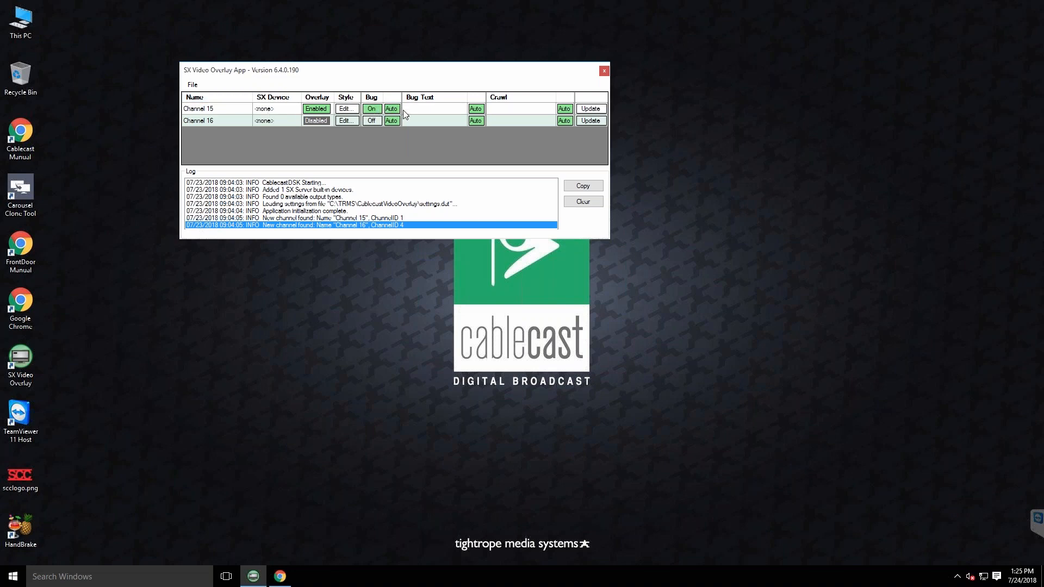